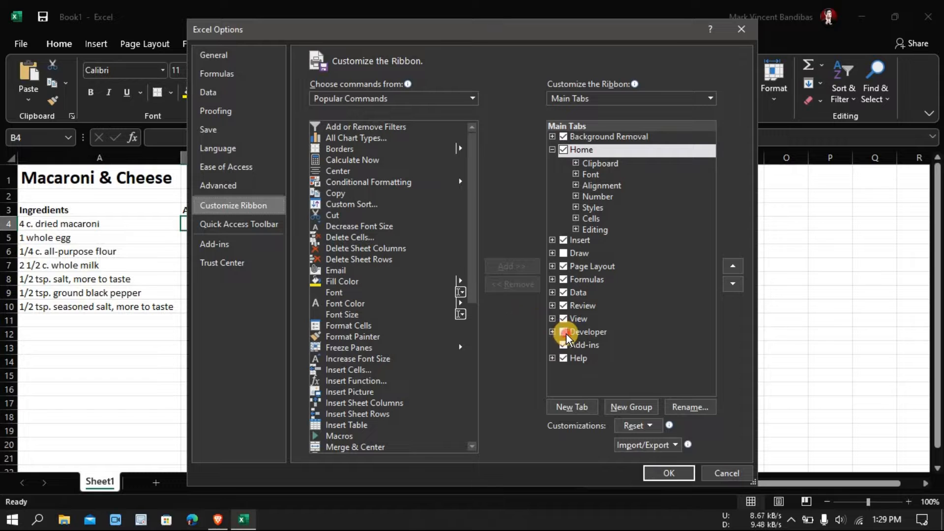
# - Apply the ribbon customization that enables the Developer tab and insert a form-control check box in cell B4
pyautogui.click(669, 474)
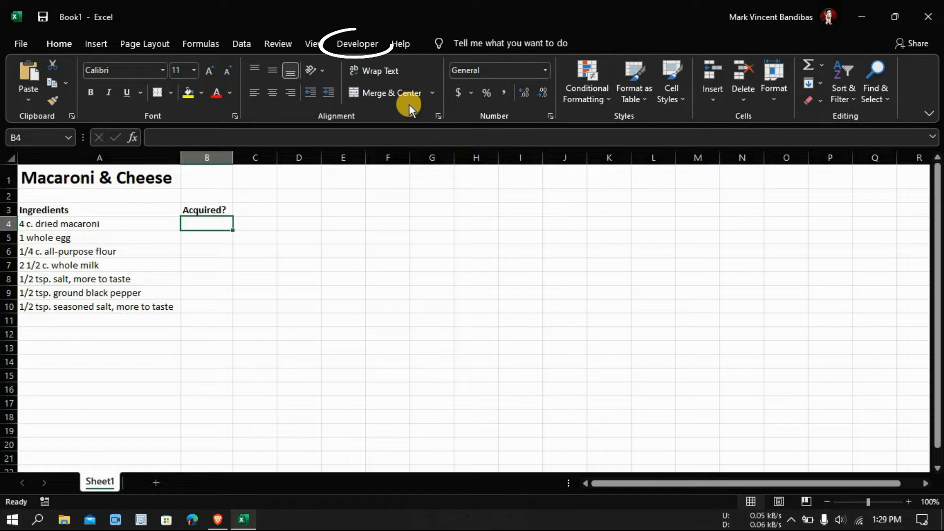
pyautogui.click(365, 45)
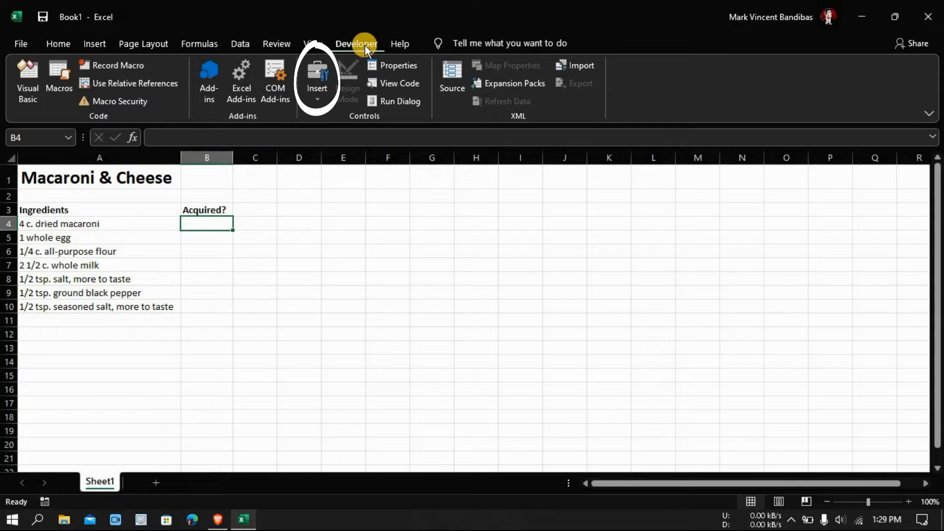
pyautogui.click(314, 94)
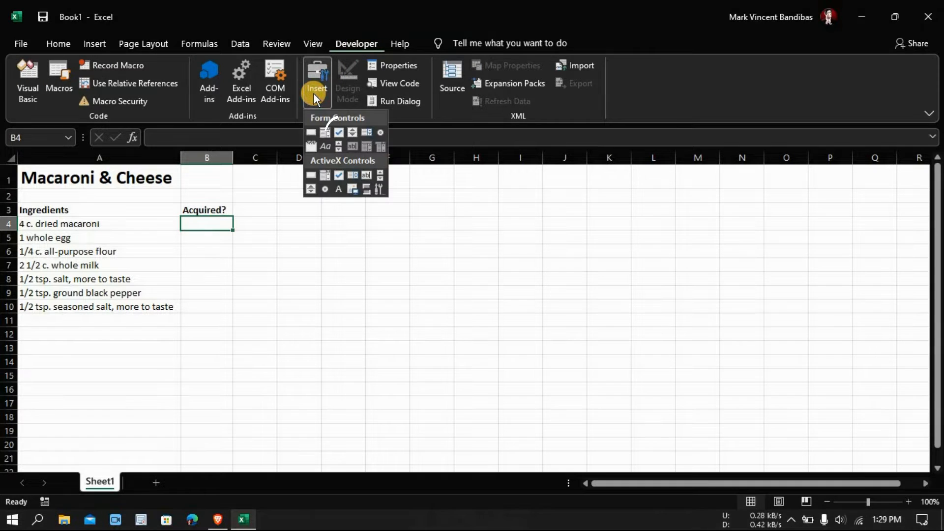
pyautogui.click(338, 132)
pyautogui.moveTo(183, 215)
pyautogui.mouseDown()
pyautogui.moveTo(248, 237)
pyautogui.moveTo(212, 228)
pyautogui.moveTo(229, 222)
pyautogui.mouseUp()
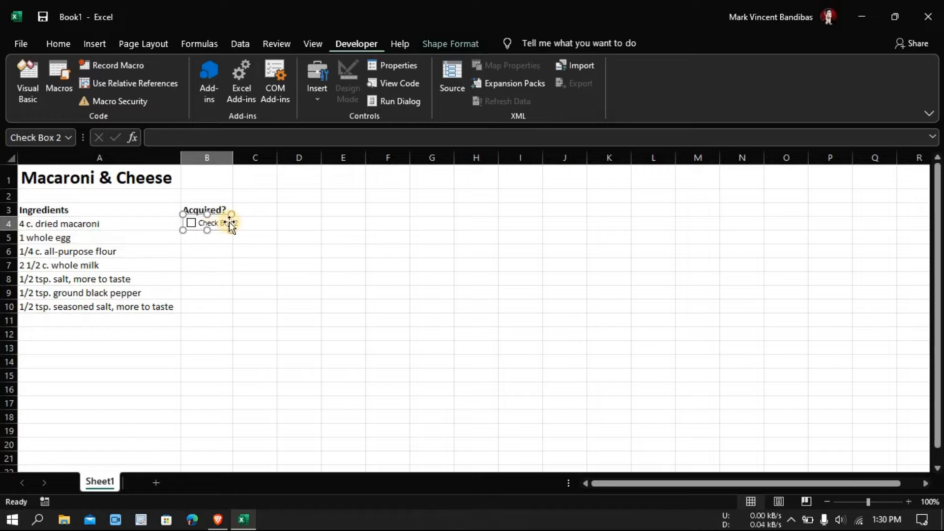
# - Delete the label text of the check box in B4 and centre the box within the cell
pyautogui.click(228, 220)
pyautogui.press('BackSpace')
pyautogui.press('BackSpace')
pyautogui.press('BackSpace')
pyautogui.press('BackSpace')
pyautogui.press('BackSpace')
pyautogui.press('BackSpace')
pyautogui.press('BackSpace')
pyautogui.press('BackSpace')
pyautogui.press('BackSpace')
pyautogui.press('BackSpace')
pyautogui.press('BackSpace')
pyautogui.moveTo(195, 222); pyautogui.dragTo(209, 224)
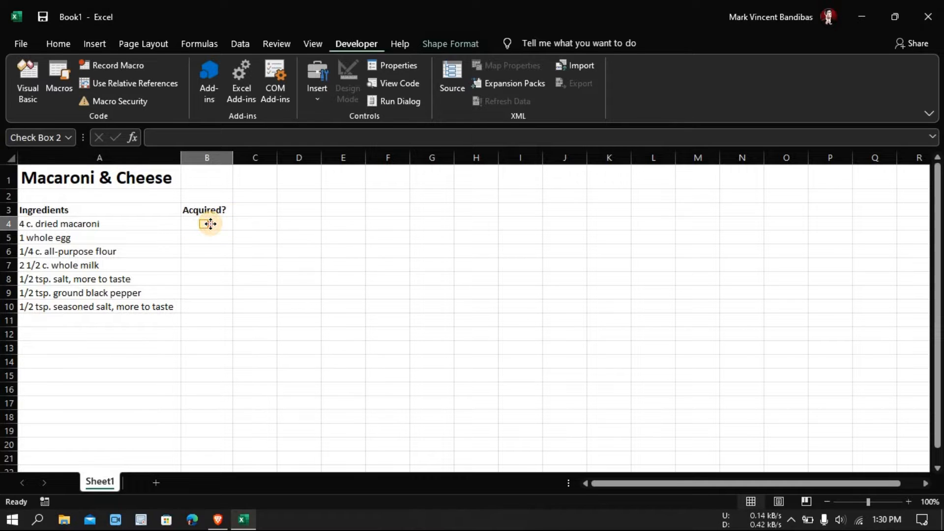
pyautogui.click(245, 228)
pyautogui.click(205, 225)
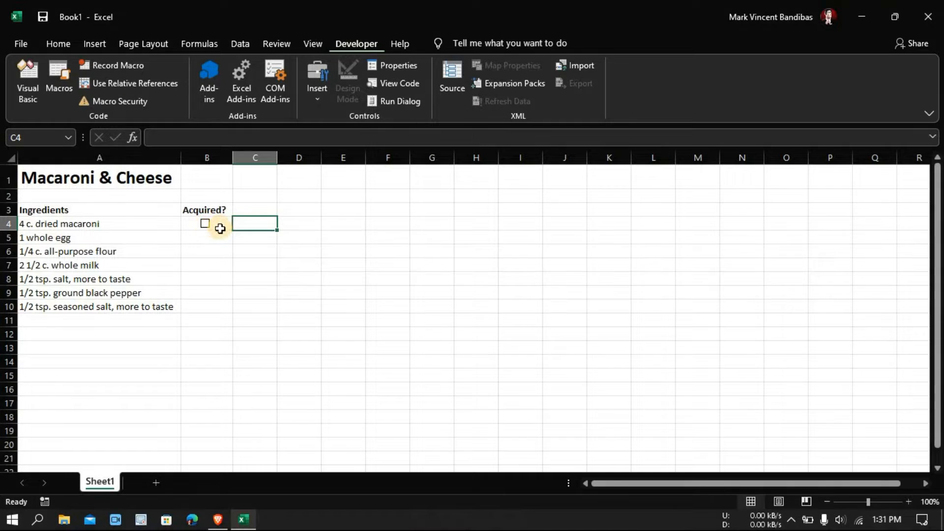
# - Fill the check box from B4 down through B10 and cut the surplus one in B11
pyautogui.click(219, 225)
pyautogui.moveTo(233, 228); pyautogui.dragTo(227, 298)
pyautogui.rightClick(208, 319)
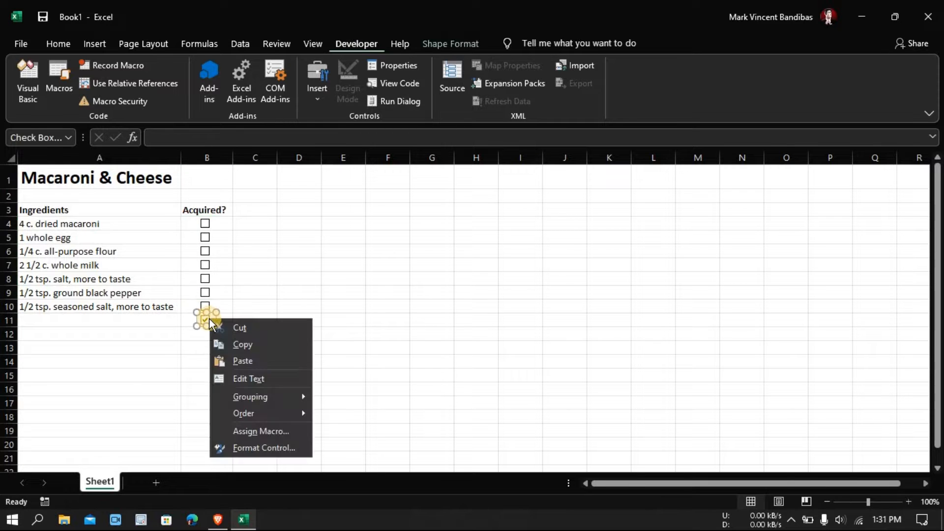
pyautogui.click(243, 329)
pyautogui.click(283, 294)
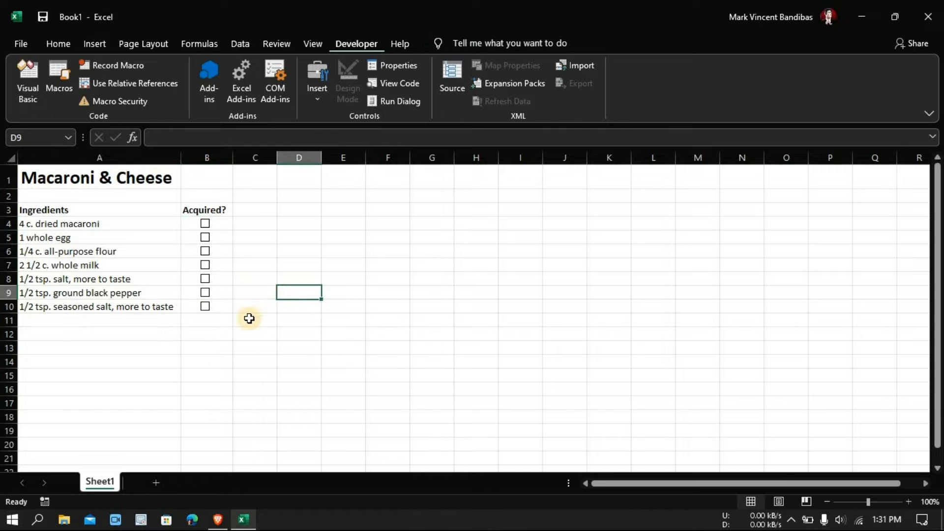
pyautogui.click(221, 315)
pyautogui.click(223, 304)
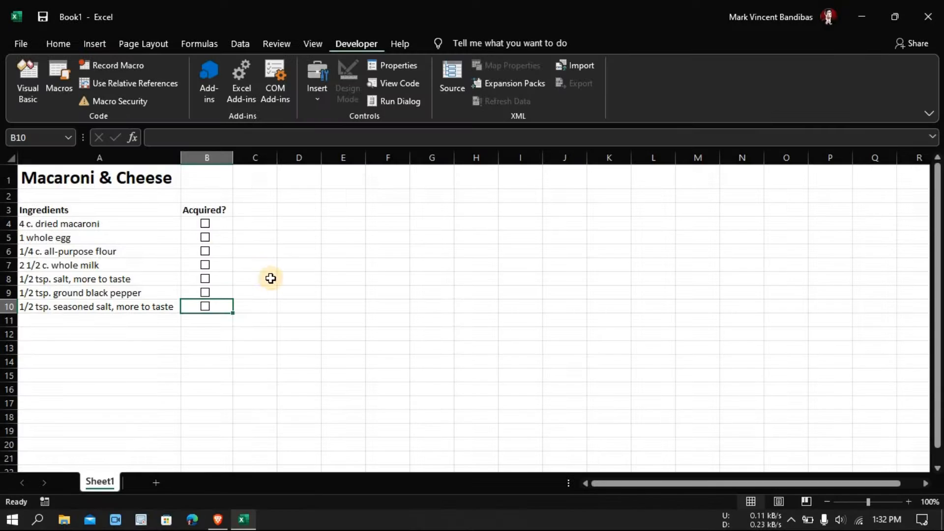
# - Link the dried macaroni check box in B4 to cell C4 through its Format Control settings
pyautogui.rightClick(205, 224)
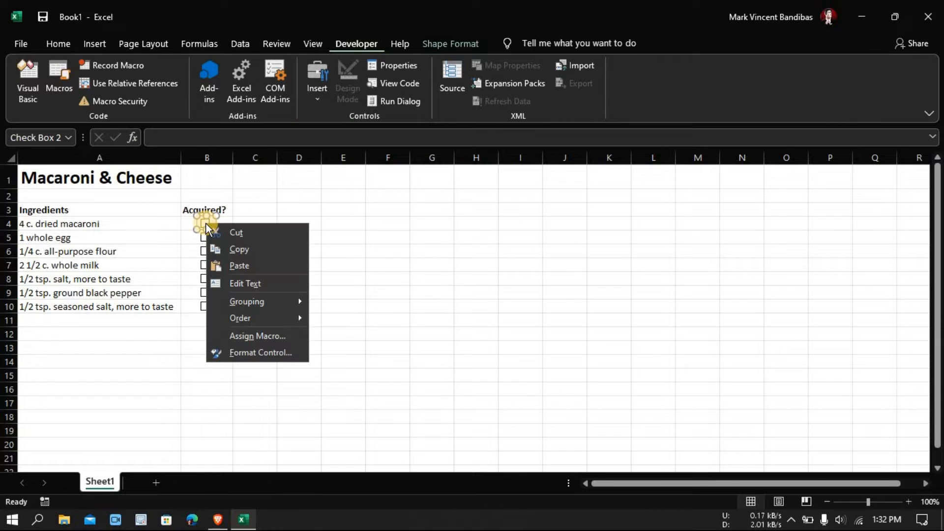
pyautogui.click(249, 351)
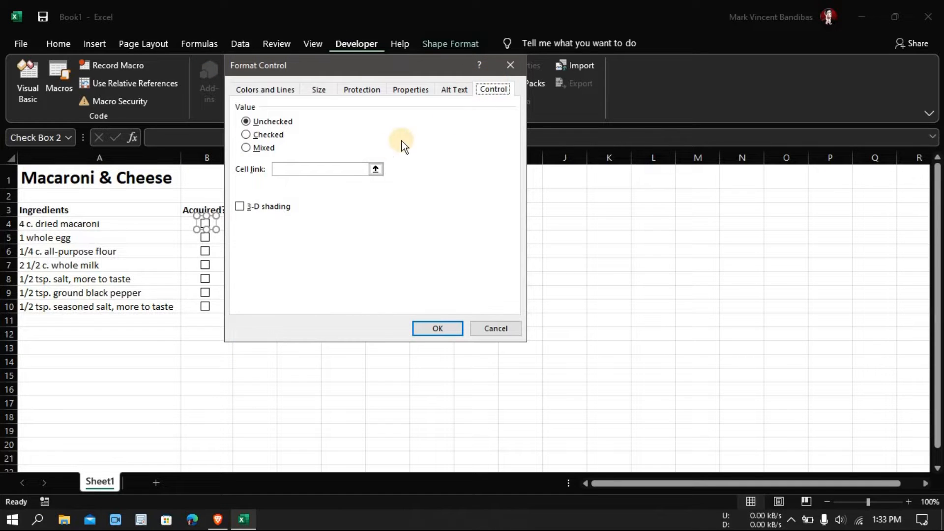
pyautogui.click(377, 169)
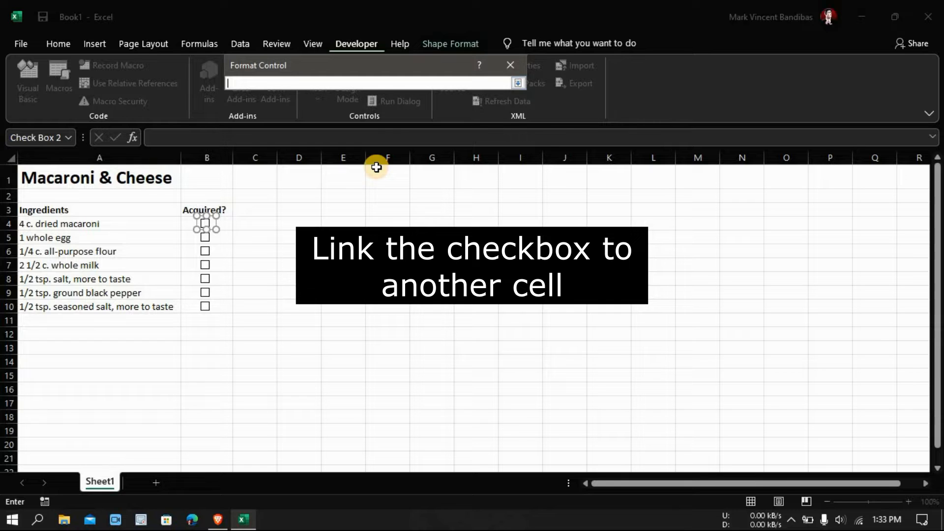
pyautogui.click(250, 222)
pyautogui.click(518, 83)
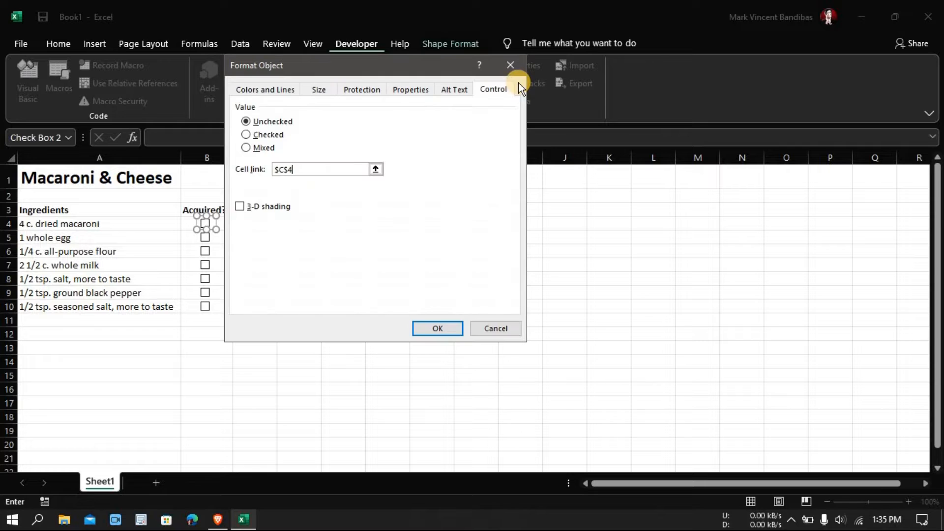
pyautogui.click(437, 328)
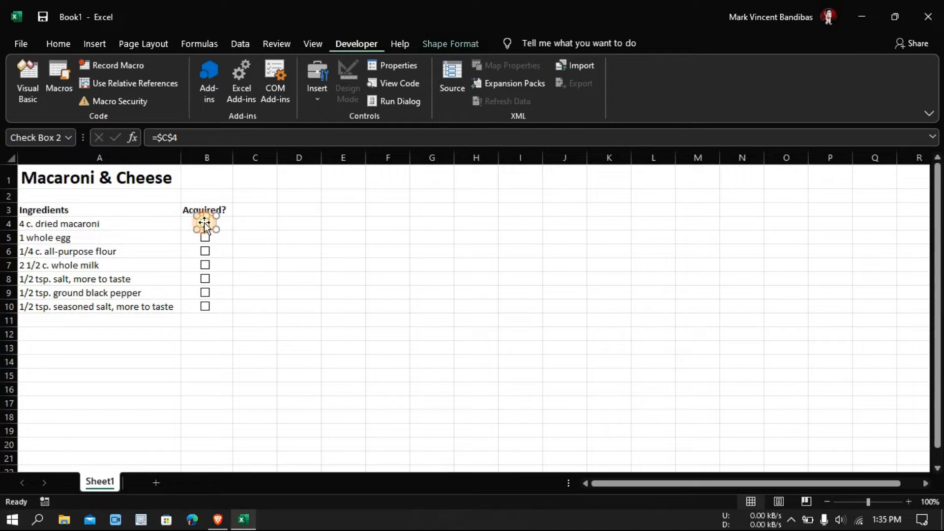
# - Toggle the dried macaroni check box several times to test its link to C4, leaving it ticked
pyautogui.click(222, 238)
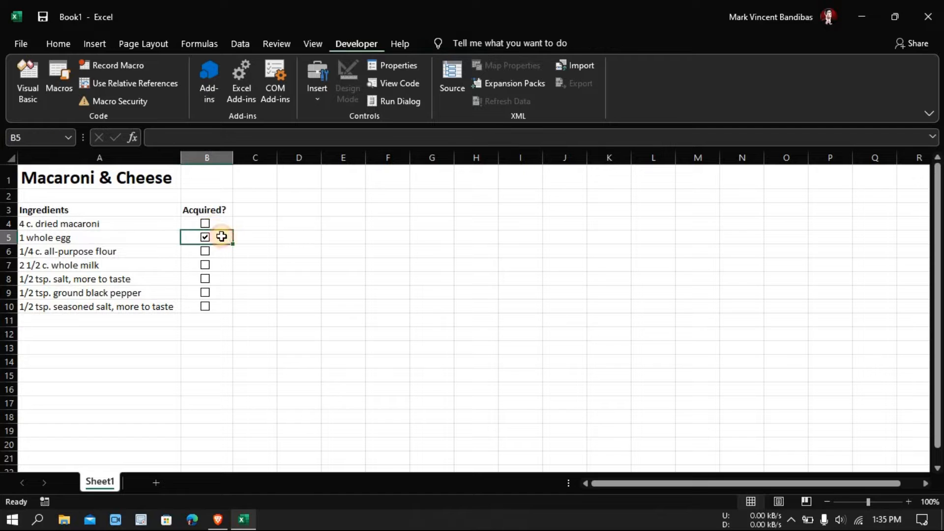
pyautogui.click(205, 225)
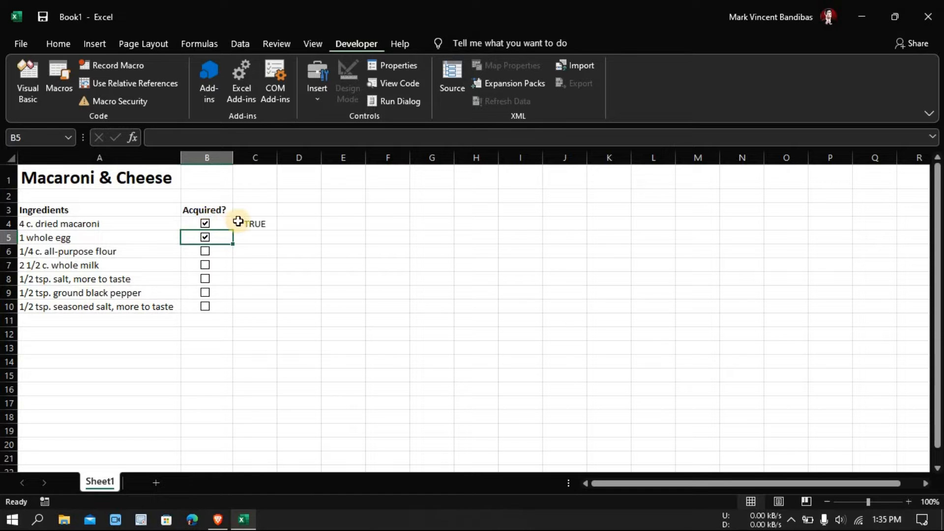
pyautogui.click(205, 225)
pyautogui.click(205, 225)
pyautogui.click(206, 225)
pyautogui.click(205, 225)
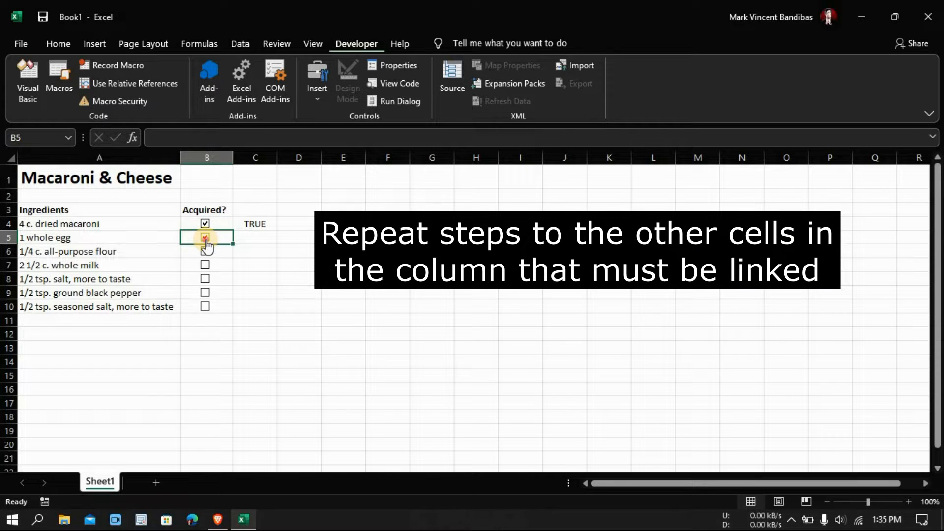
# - Clear the whole egg check box in B5 and link it to cell C5
pyautogui.click(206, 239)
pyautogui.click(248, 239)
pyautogui.rightClick(205, 238)
pyautogui.click(250, 362)
pyautogui.click(358, 180)
pyautogui.click(253, 239)
pyautogui.click(471, 83)
pyautogui.click(443, 331)
# - Link the all-purpose flour check box in B6 to cell C6
pyautogui.rightClick(205, 252)
pyautogui.click(251, 379)
pyautogui.click(358, 180)
pyautogui.click(255, 253)
pyautogui.click(517, 79)
pyautogui.click(427, 327)
# - Link the whole milk check box in B7 to cell C7
pyautogui.rightClick(206, 266)
pyautogui.click(256, 394)
pyautogui.click(375, 169)
pyautogui.click(252, 266)
pyautogui.click(517, 83)
pyautogui.click(437, 328)
# - Link the salt check box in B8 to cell C8
pyautogui.rightClick(205, 280)
pyautogui.click(257, 408)
pyautogui.click(375, 169)
pyautogui.click(250, 277)
pyautogui.click(518, 82)
pyautogui.click(437, 327)
# - Link the ground black pepper check box in B9 to cell C9
pyautogui.rightClick(206, 293)
pyautogui.click(237, 422)
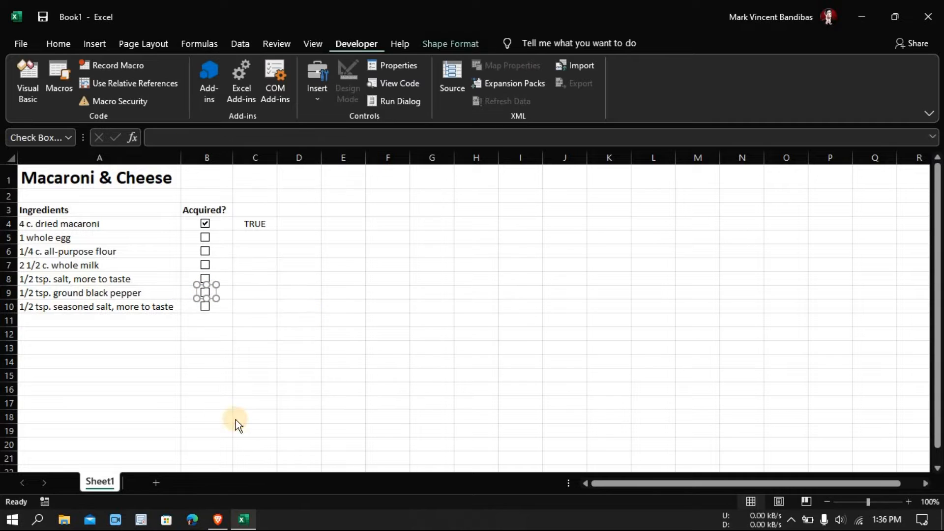
pyautogui.click(376, 162)
pyautogui.click(250, 294)
pyautogui.click(515, 81)
pyautogui.click(435, 328)
# - Link the seasoned salt check box in B10 to cell C10
pyautogui.rightClick(205, 307)
pyautogui.click(238, 436)
pyautogui.click(375, 168)
pyautogui.click(255, 307)
pyautogui.click(519, 81)
pyautogui.click(437, 327)
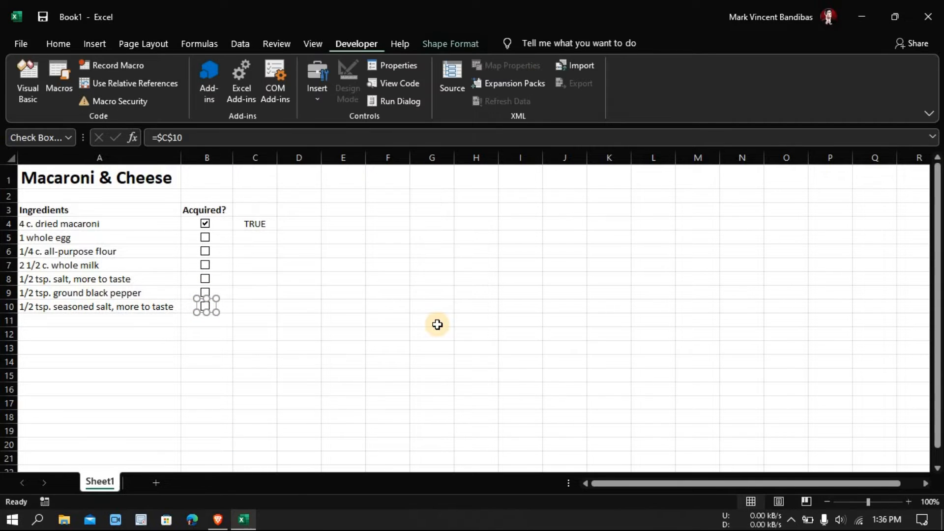
# - Tick the check boxes of the six ingredients in rows 5 to 10 to fill their linked cells
pyautogui.click(255, 307)
pyautogui.click(205, 238)
pyautogui.click(205, 251)
pyautogui.click(205, 265)
pyautogui.click(205, 279)
pyautogui.click(205, 293)
pyautogui.click(206, 307)
# - Clear the egg, salt and seasoned salt check boxes, leaving the ground black pepper one ticked
pyautogui.click(205, 307)
pyautogui.click(205, 292)
pyautogui.click(205, 279)
pyautogui.click(205, 238)
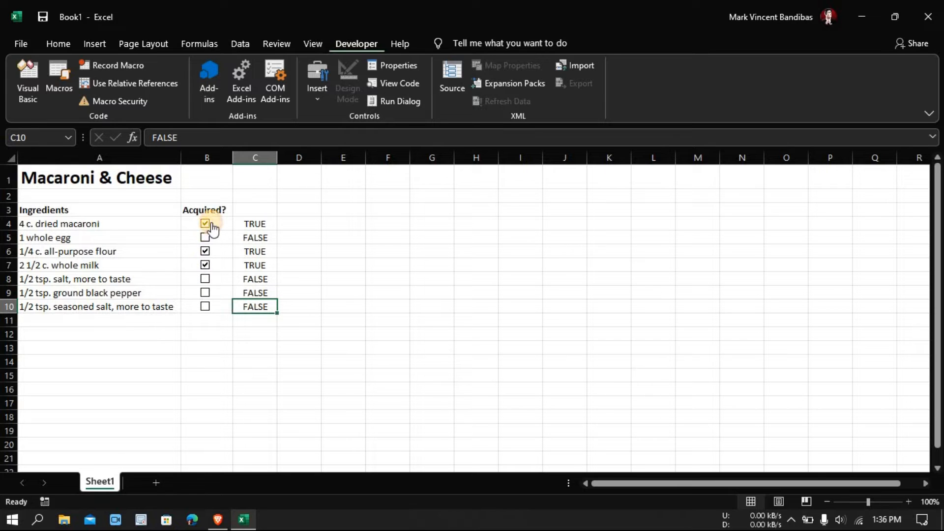
pyautogui.click(207, 293)
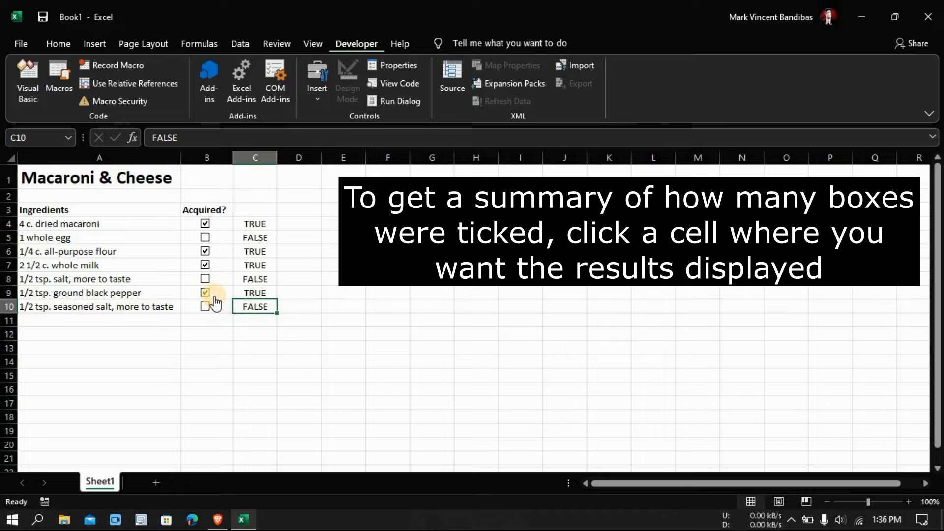
# - Enter the heading "Total Acquired" in cell E3
pyautogui.click(344, 210)
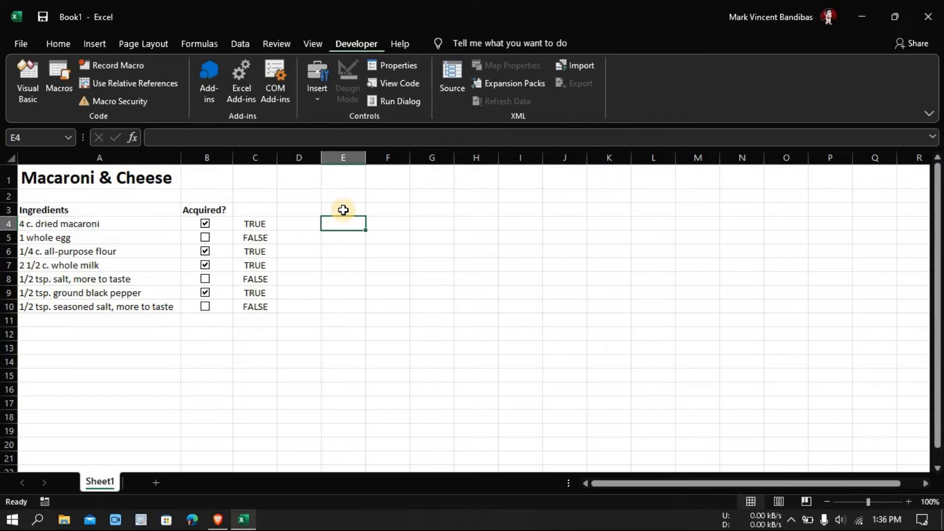
pyautogui.write('Total Acquired')
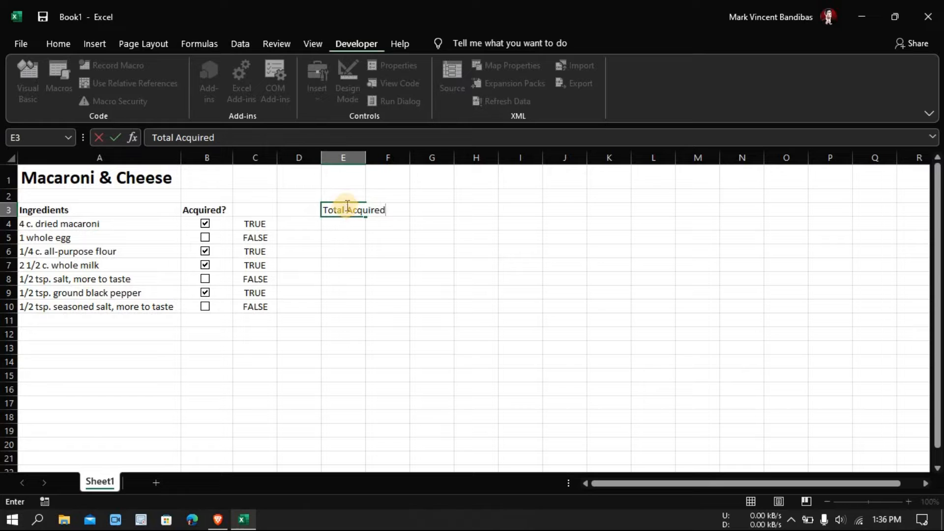
pyautogui.click(368, 171)
# - Widen column E to fit the "Total Acquired" heading and make the heading bold
pyautogui.moveTo(366, 160); pyautogui.dragTo(393, 169)
pyautogui.click(354, 210)
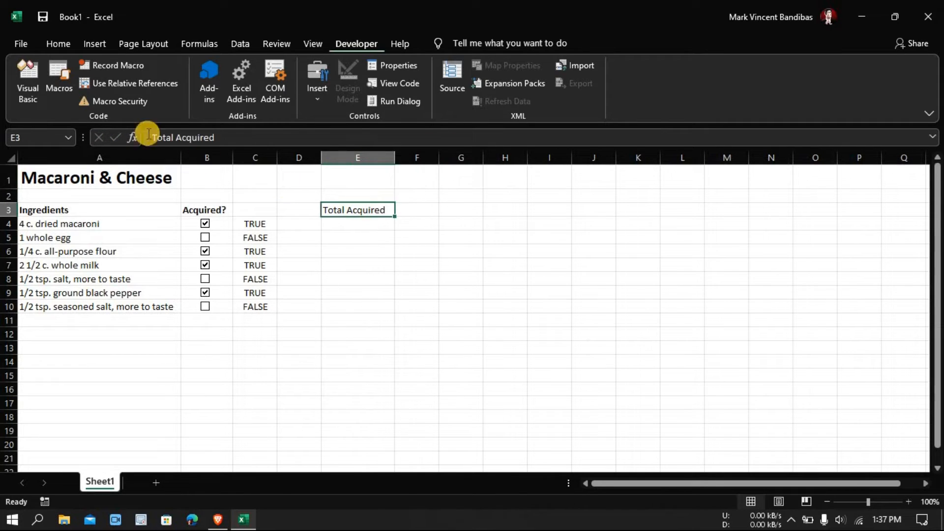
pyautogui.click(52, 44)
pyautogui.click(101, 90)
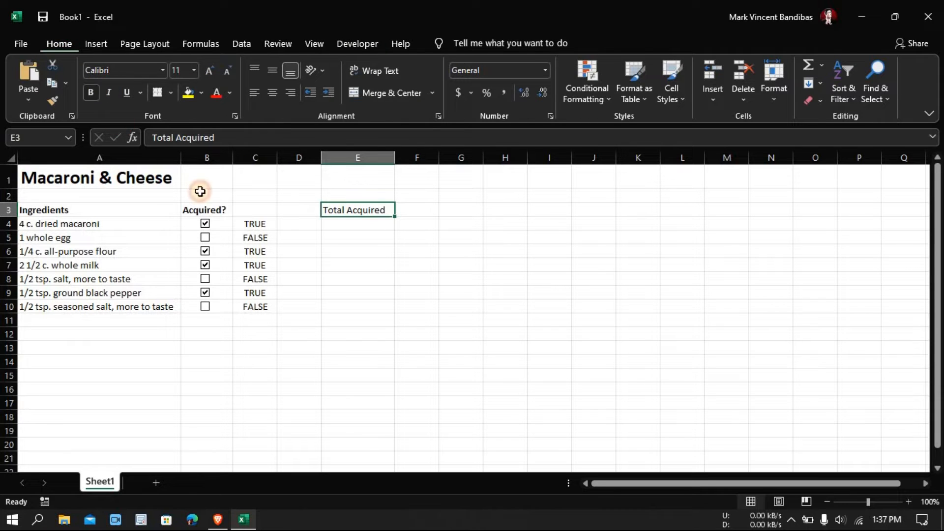
# - Enter the formula =COUNTIF(C4:C10,TRUE) in cell E4 to count the ticked ingredients
pyautogui.click(343, 226)
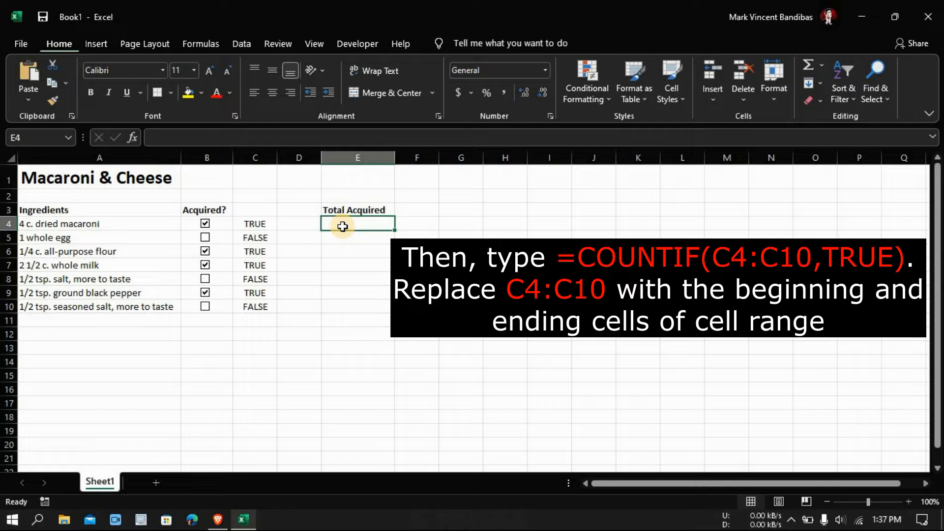
pyautogui.write('=COUNT')
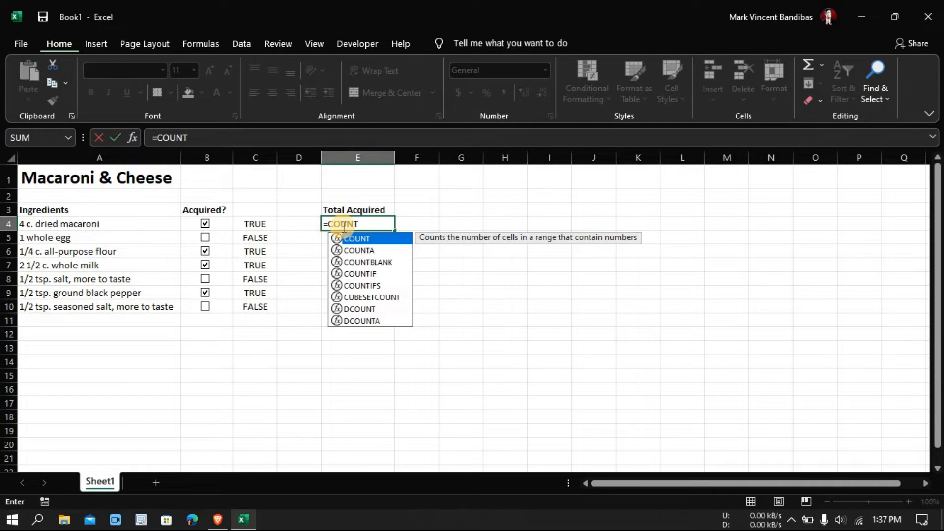
pyautogui.write('IF()')
pyautogui.press('Return')
pyautogui.press('Return')
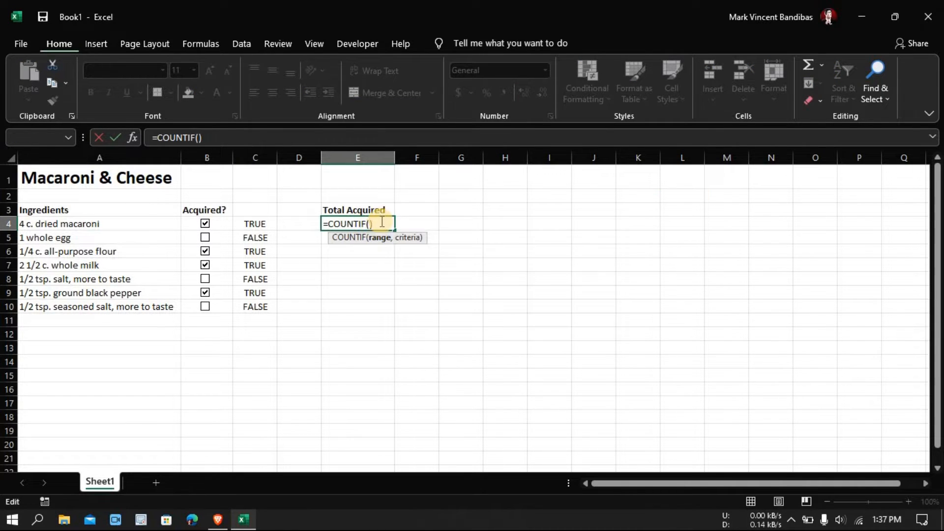
pyautogui.write('C4:C10')
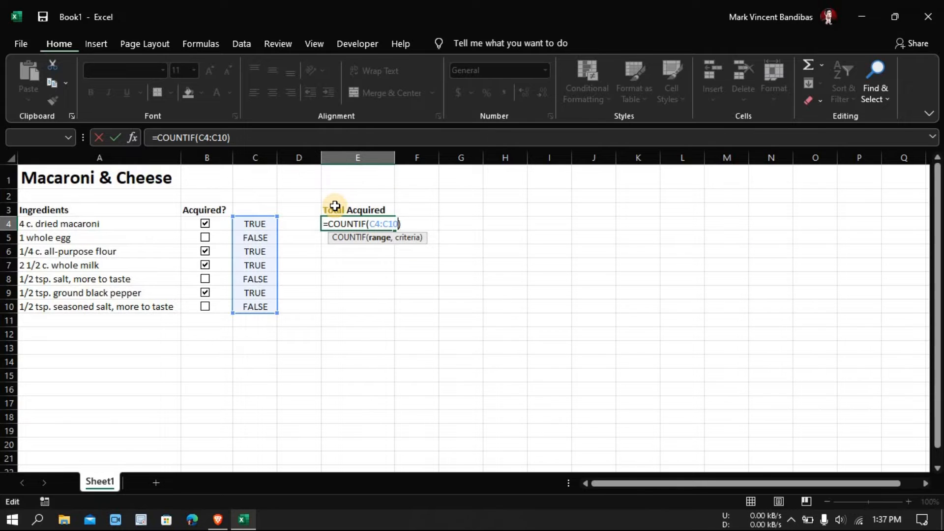
pyautogui.write(',TRUE)')
pyautogui.press('Return')
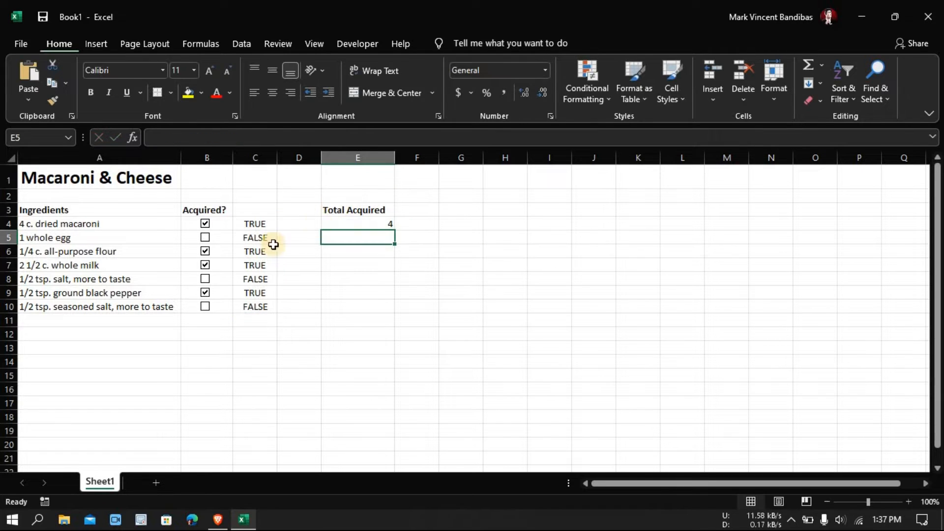
# - Test the count in E4 by ticking the egg, salt and seasoned salt check boxes, and clear seasoned salt again
pyautogui.click(206, 240)
pyautogui.click(206, 240)
pyautogui.click(379, 222)
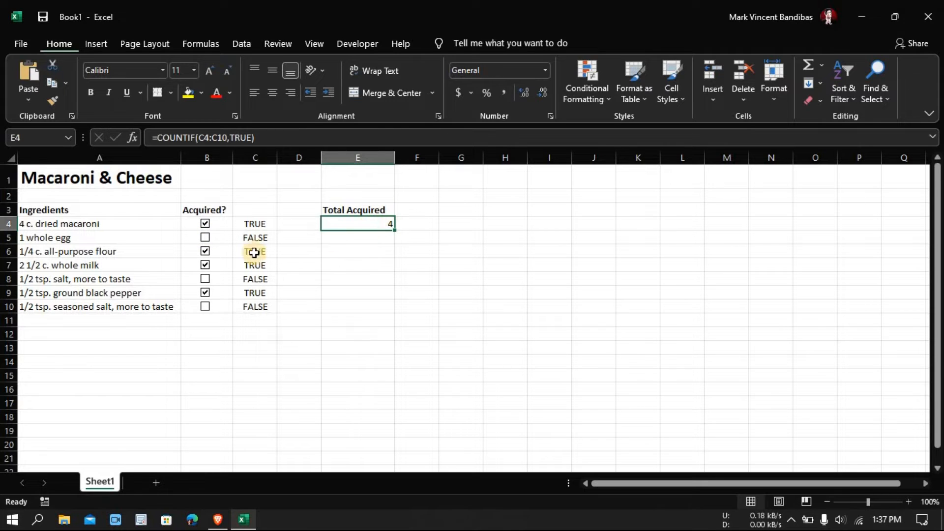
pyautogui.click(206, 307)
pyautogui.click(206, 280)
pyautogui.click(205, 238)
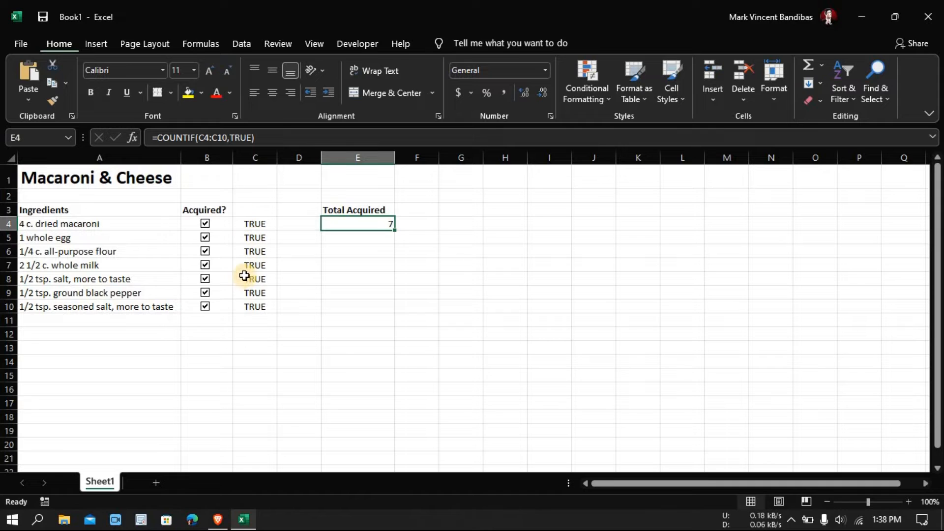
pyautogui.click(205, 307)
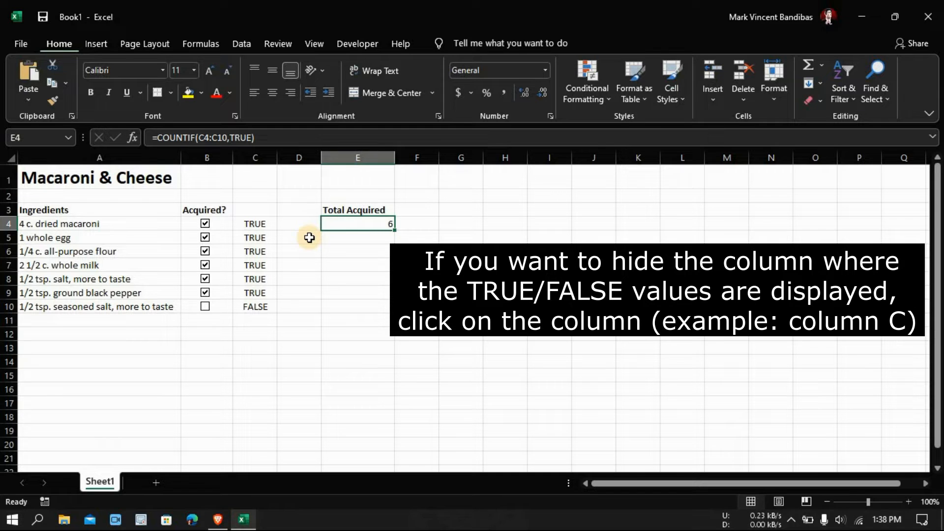
# - Hide column C, which holds the TRUE/FALSE values of the check boxes
pyautogui.press('Left')
pyautogui.press('Left')
pyautogui.click(258, 155)
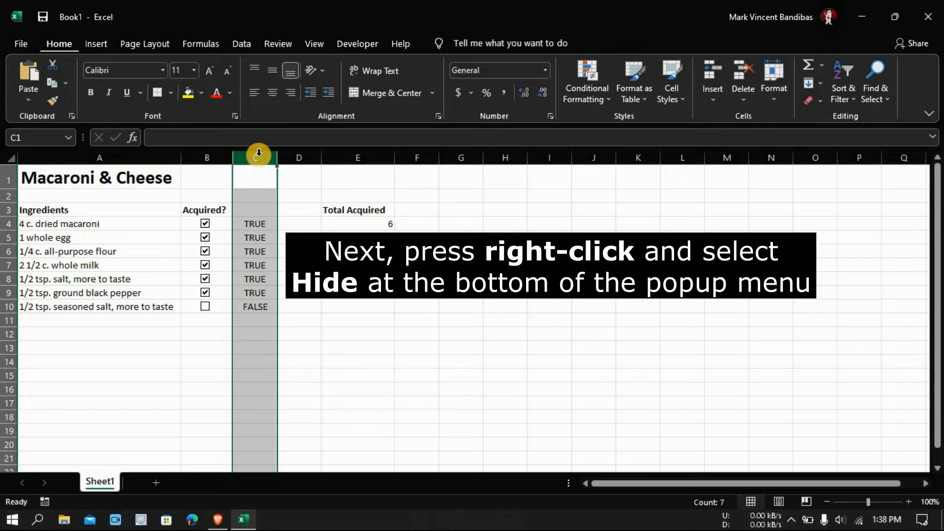
pyautogui.rightClick(258, 152)
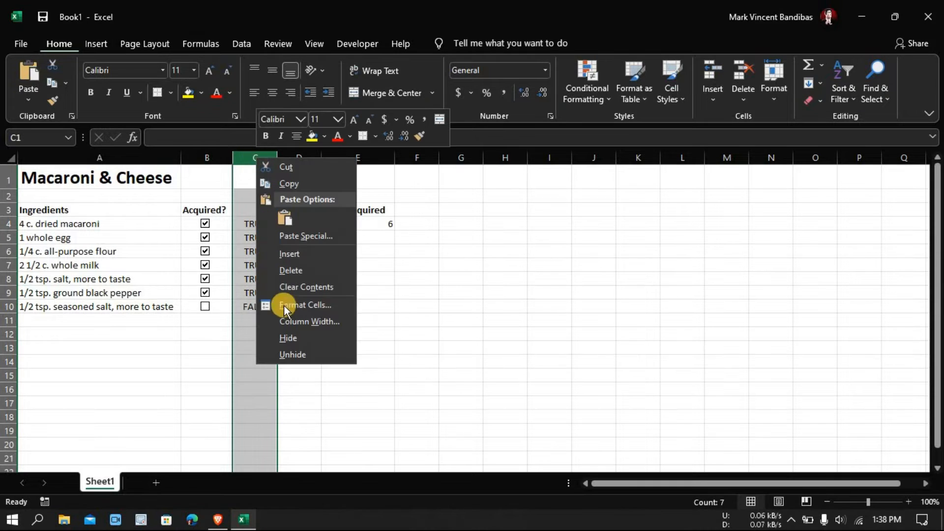
pyautogui.click(289, 342)
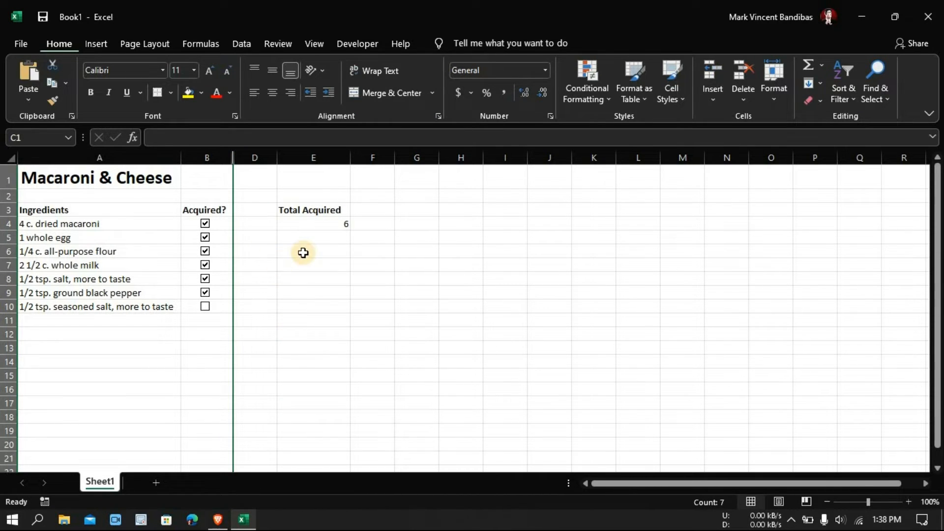
# - Test the count with column C hidden by clearing the egg, all-purpose flour and salt check boxes
pyautogui.click(298, 253)
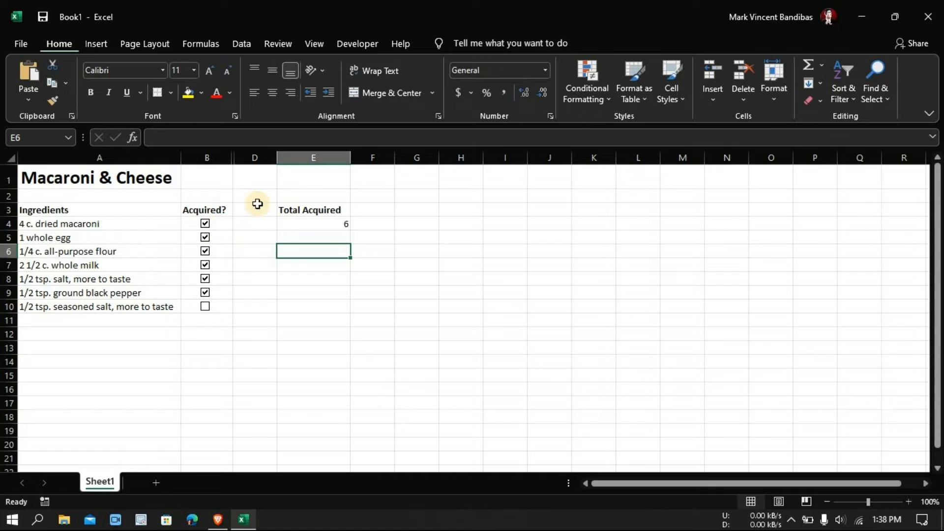
pyautogui.click(206, 237)
pyautogui.click(205, 237)
pyautogui.click(205, 251)
pyautogui.click(205, 237)
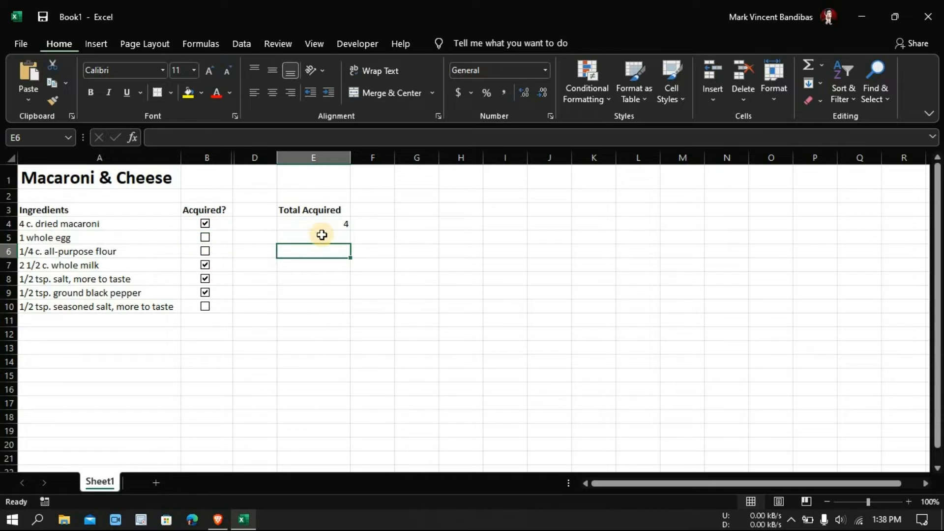
pyautogui.click(205, 278)
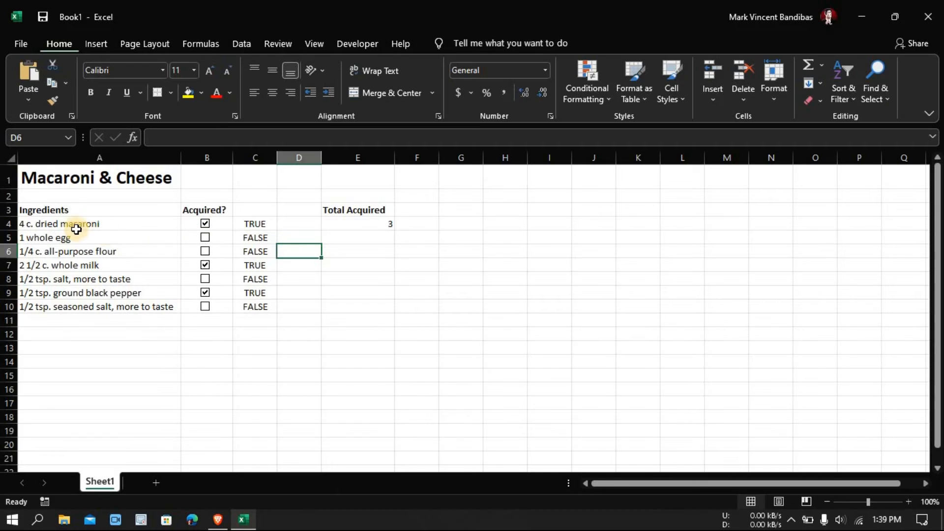
# - Create a formula-based conditional formatting rule for the dried macaroni cell A4 using the formula =$C4
pyautogui.click(75, 227)
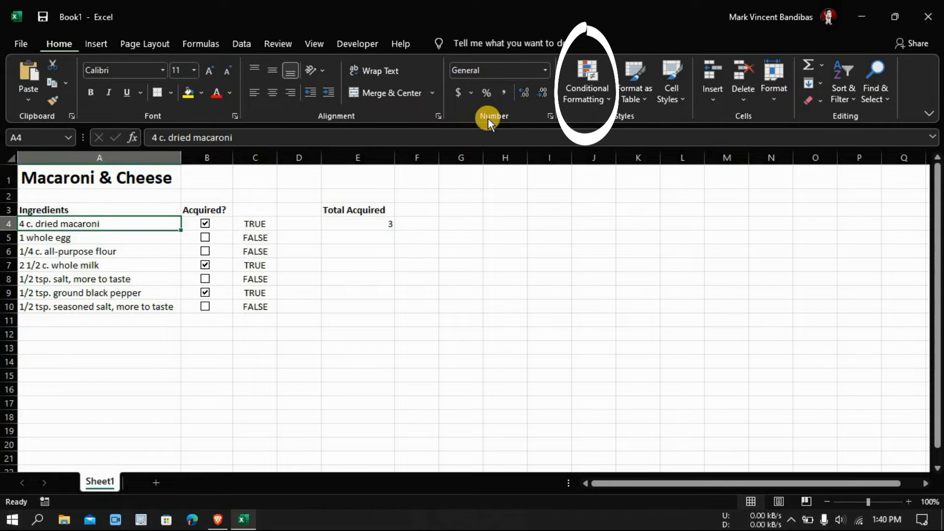
pyautogui.click(602, 98)
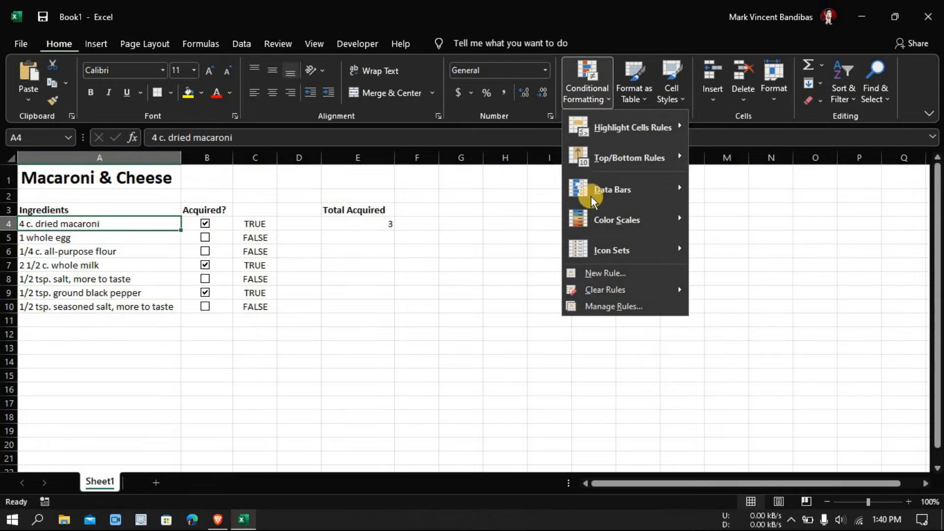
pyautogui.click(593, 274)
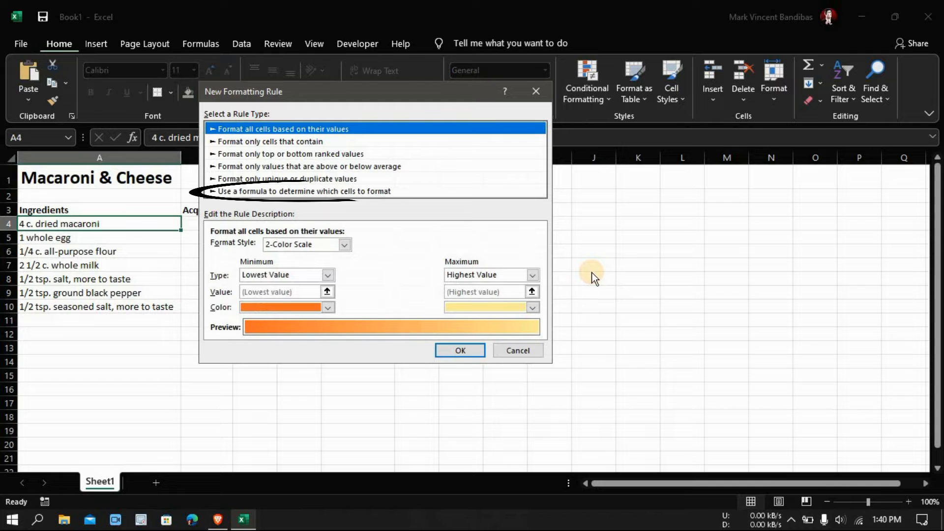
pyautogui.click(328, 190)
pyautogui.moveTo(342, 102); pyautogui.dragTo(394, 113)
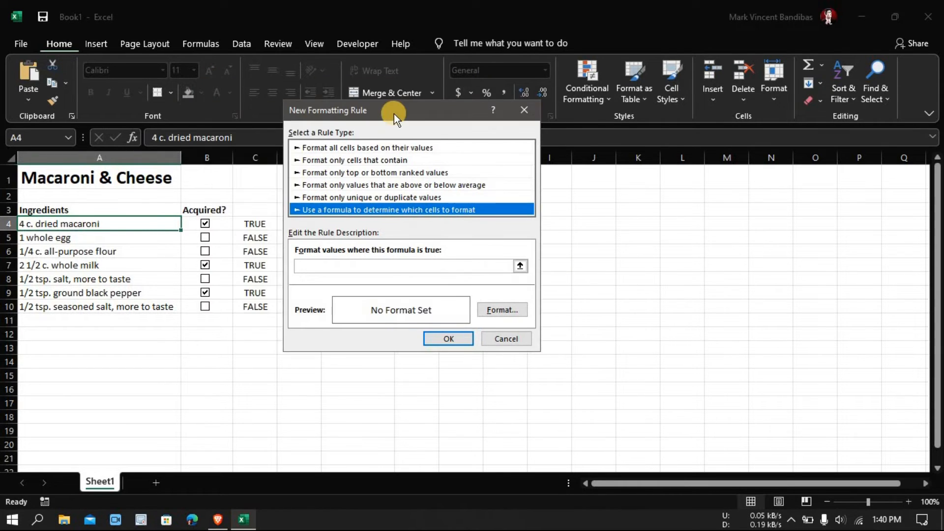
pyautogui.click(312, 273)
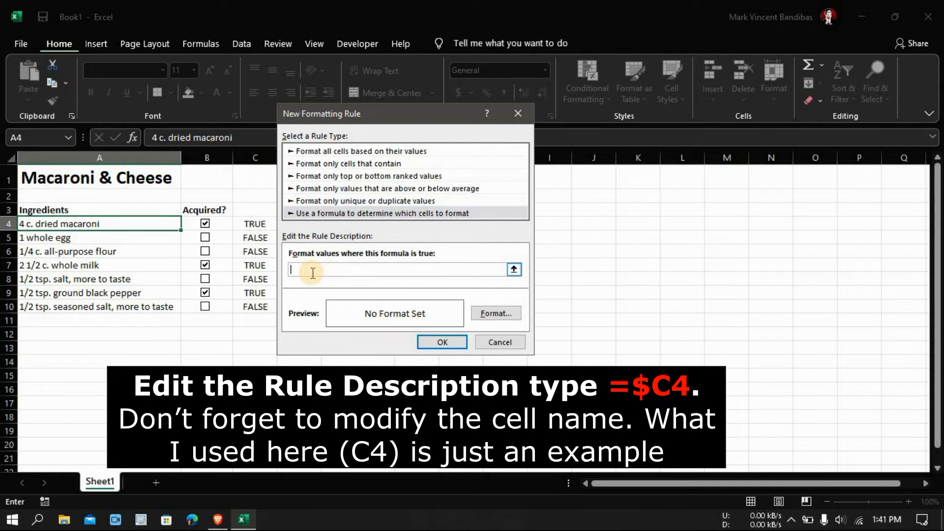
pyautogui.write('=')
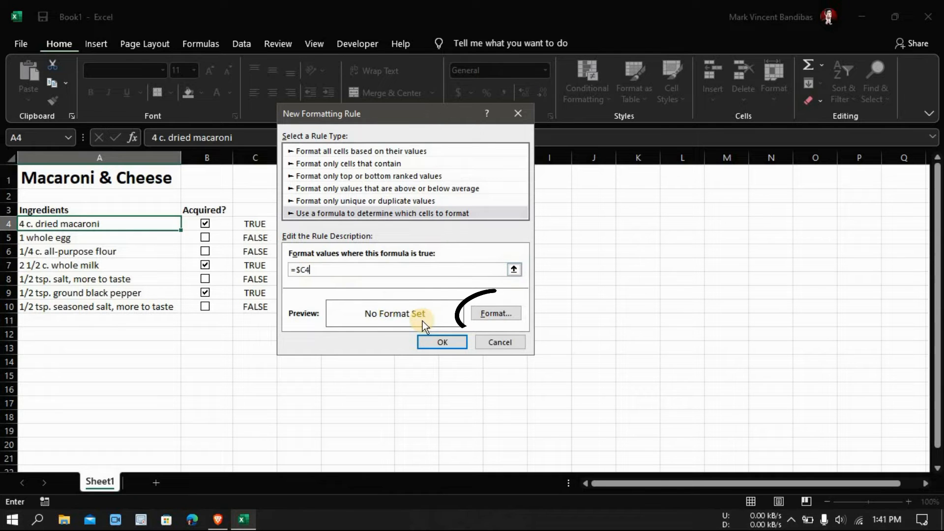
# - Give the A4 rule a green background fill from the standard colors and apply the rule
pyautogui.click(495, 314)
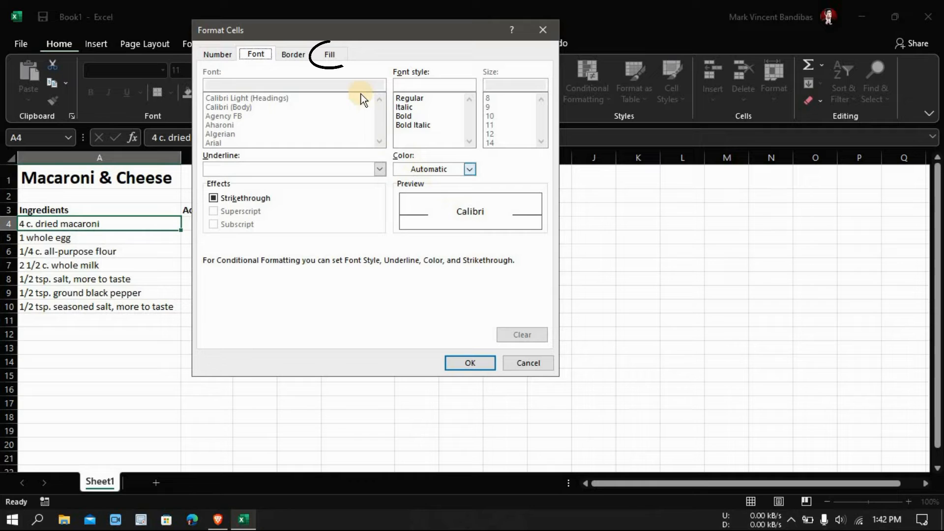
pyautogui.click(330, 55)
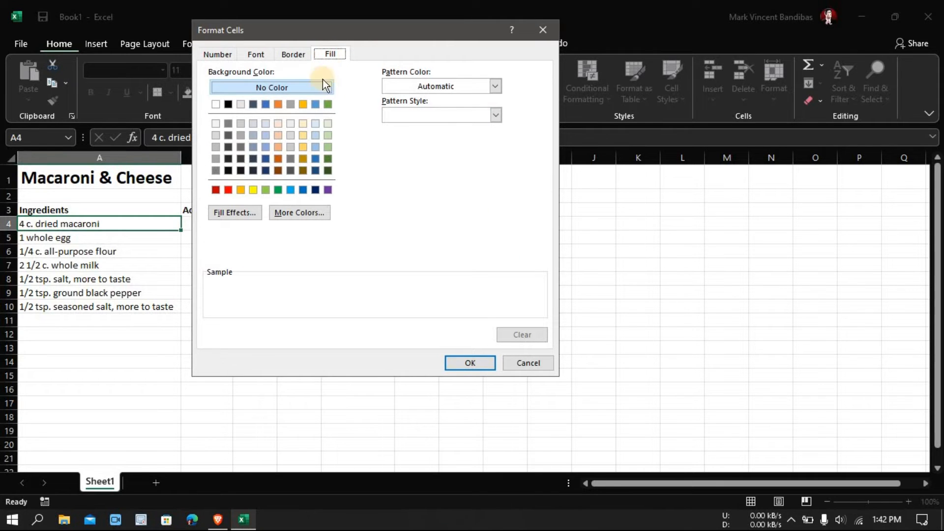
pyautogui.click(326, 104)
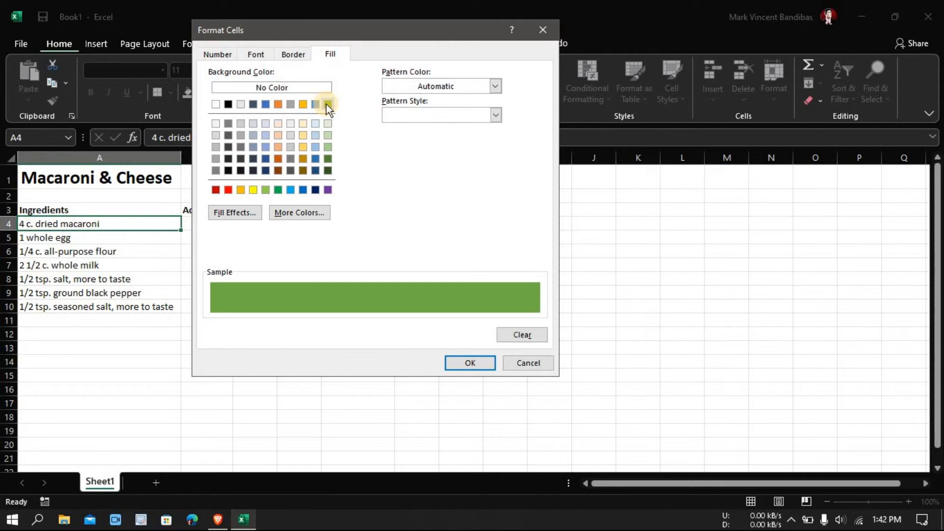
pyautogui.click(277, 189)
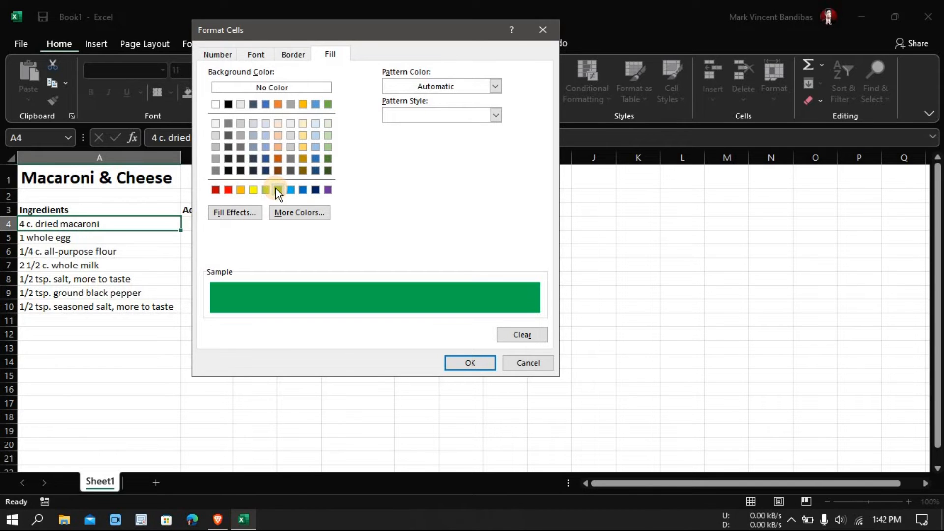
pyautogui.click(470, 364)
pyautogui.click(450, 340)
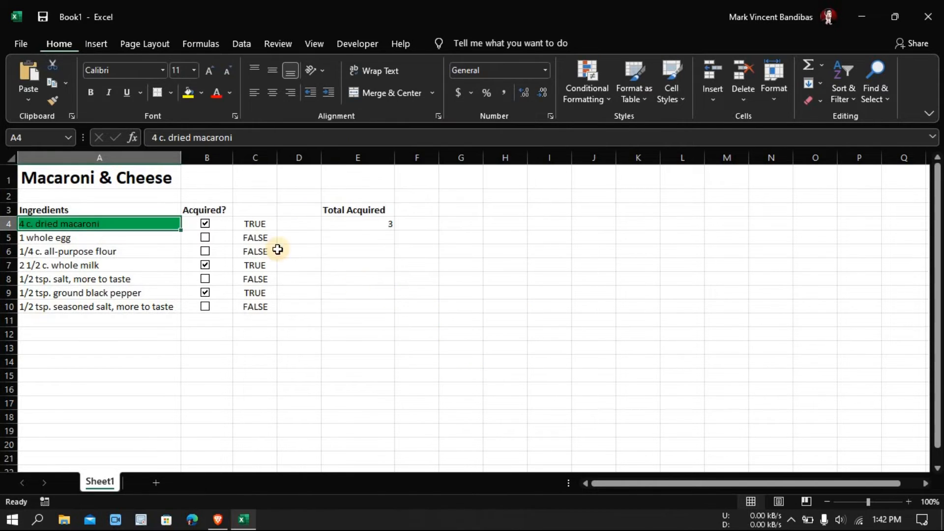
# - Test the A4 highlighting by repeatedly clearing and ticking the dried macaroni check box
pyautogui.click(206, 227)
pyautogui.click(206, 226)
pyautogui.click(253, 223)
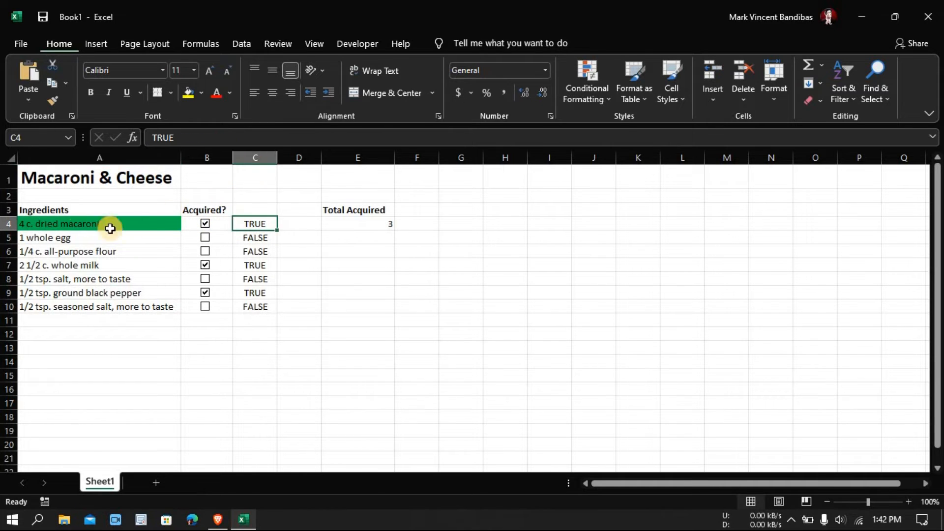
pyautogui.click(205, 224)
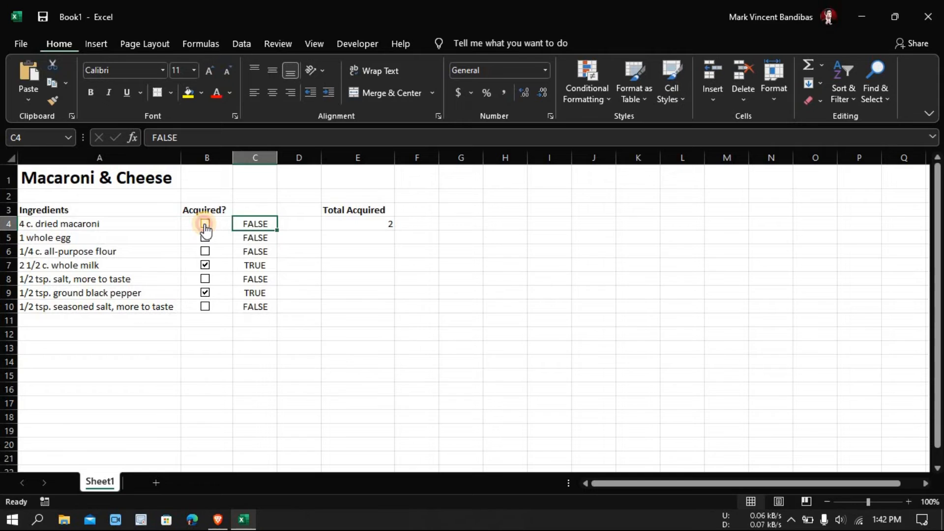
pyautogui.click(205, 225)
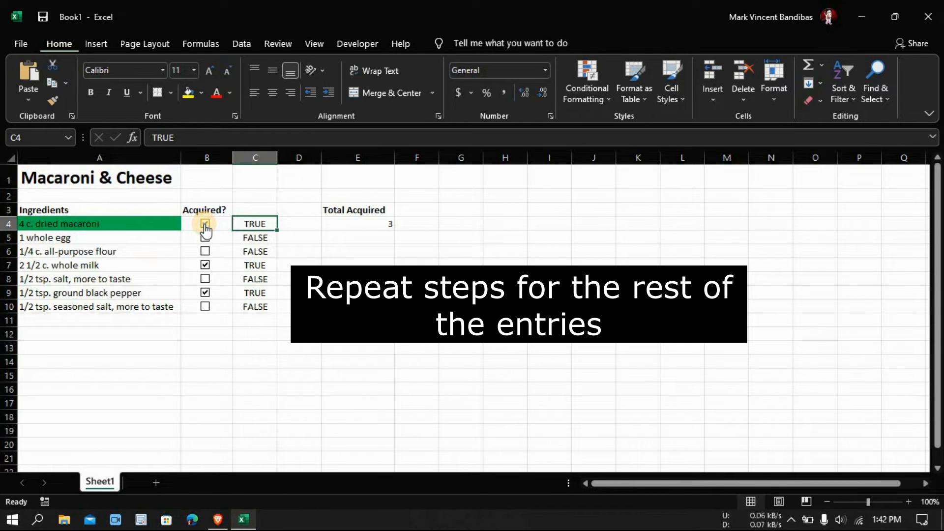
# - Add green-fill formula rules to ingredient cells A5 through A8, each referring to its own row's cell in column C
pyautogui.click(131, 238)
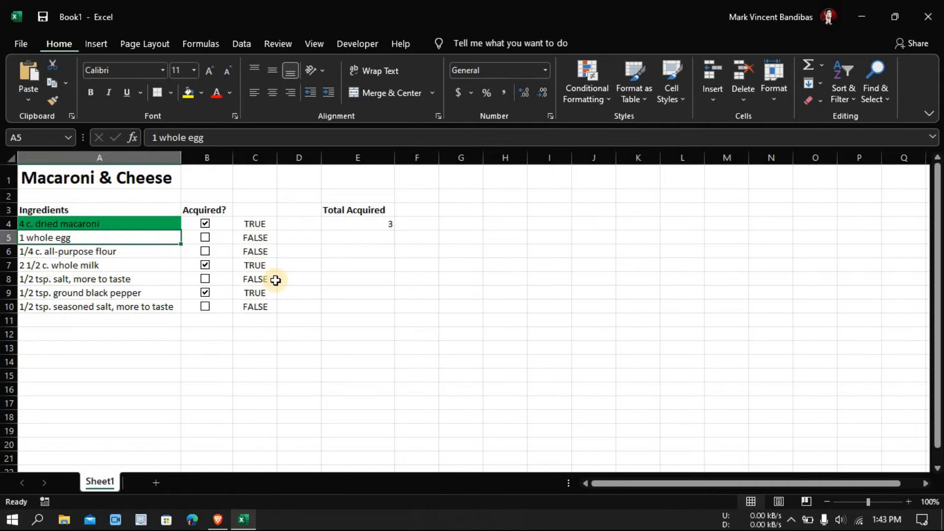
pyautogui.click(134, 251)
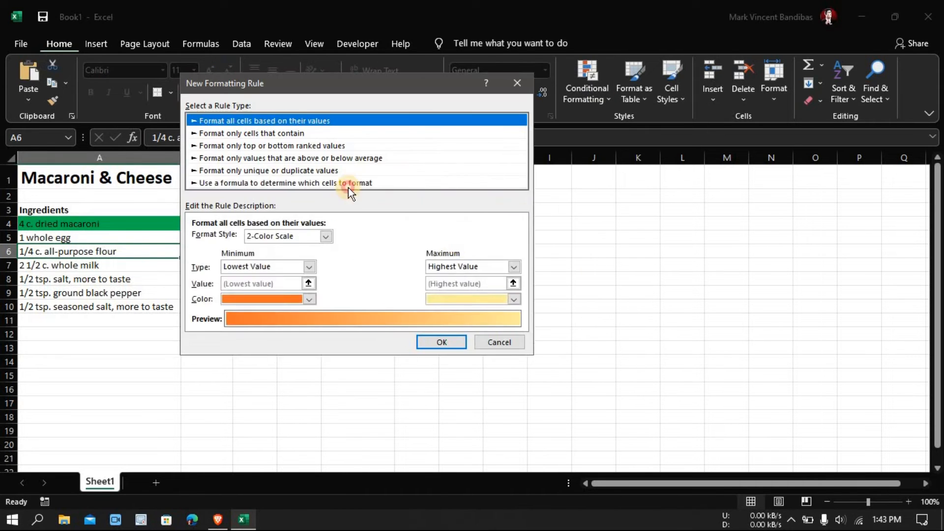
pyautogui.click(130, 265)
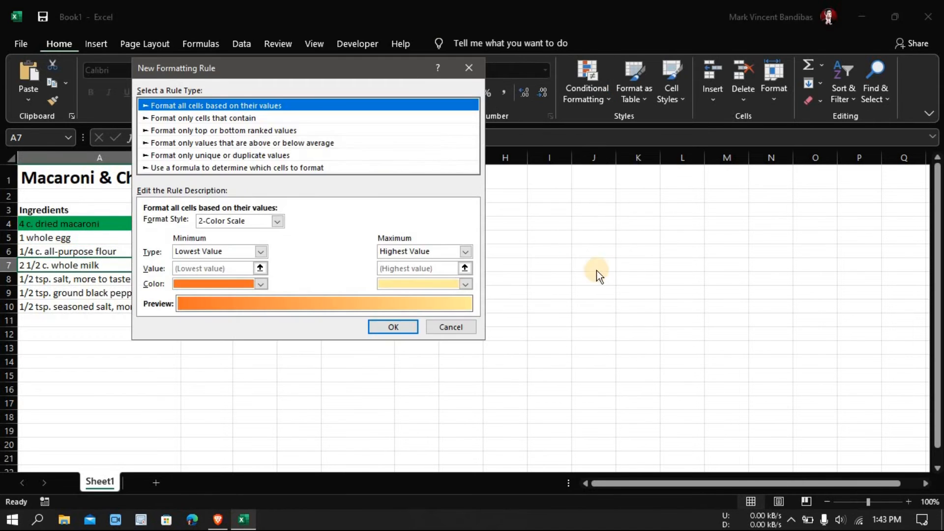
pyautogui.click(131, 279)
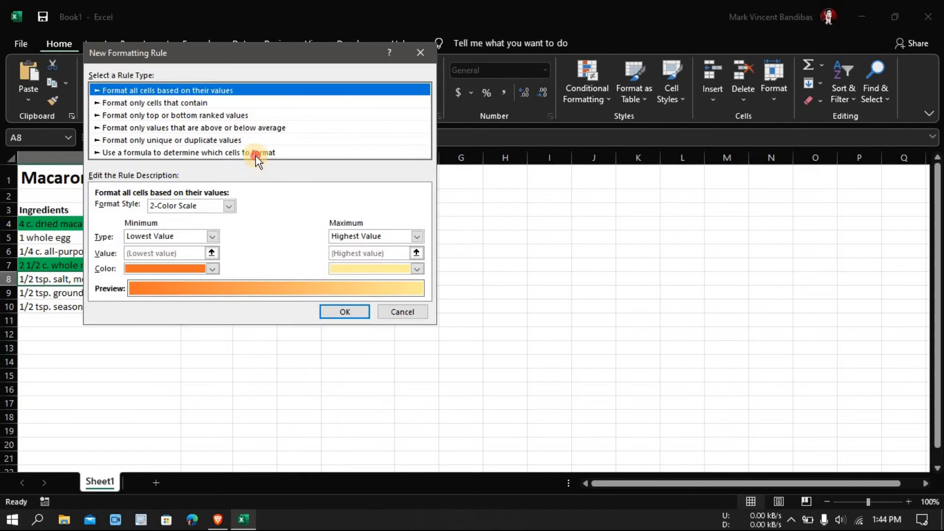
pyautogui.click(257, 152)
# - Add a green-fill conditional formatting rule with the formula =$C$9 to the ground black pepper cell A9
pyautogui.click(162, 290)
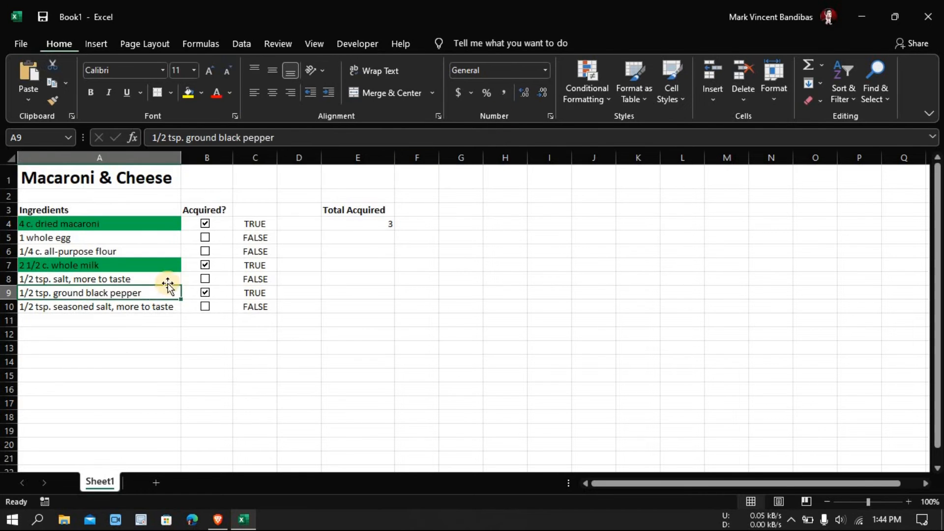
pyautogui.click(604, 99)
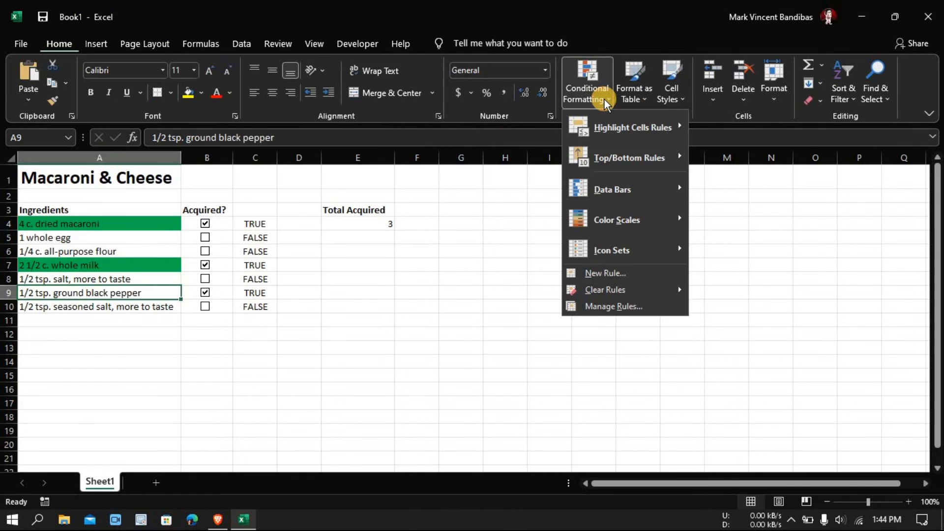
pyautogui.click(605, 273)
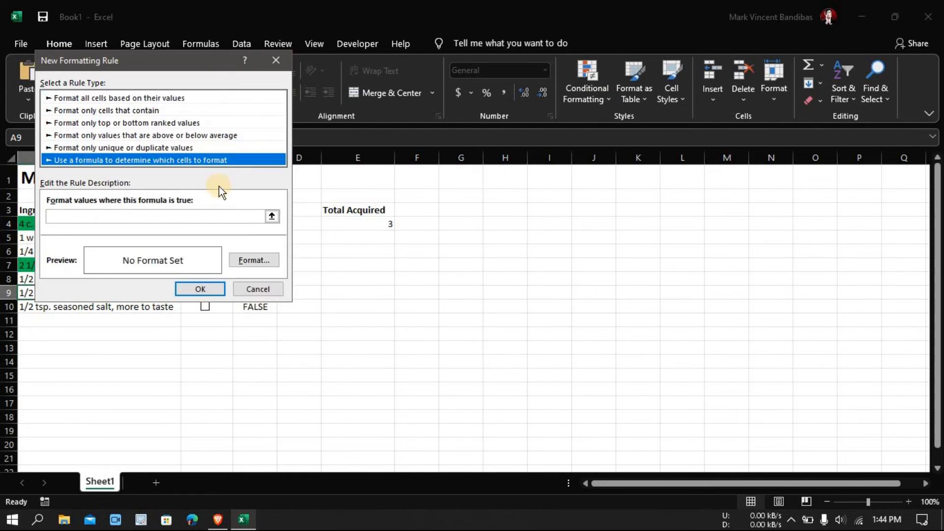
pyautogui.write('=$C$9')
# - Add a green-fill conditional formatting rule with the formula =$C$10 to the seasoned salt cell A10
pyautogui.click(568, 273)
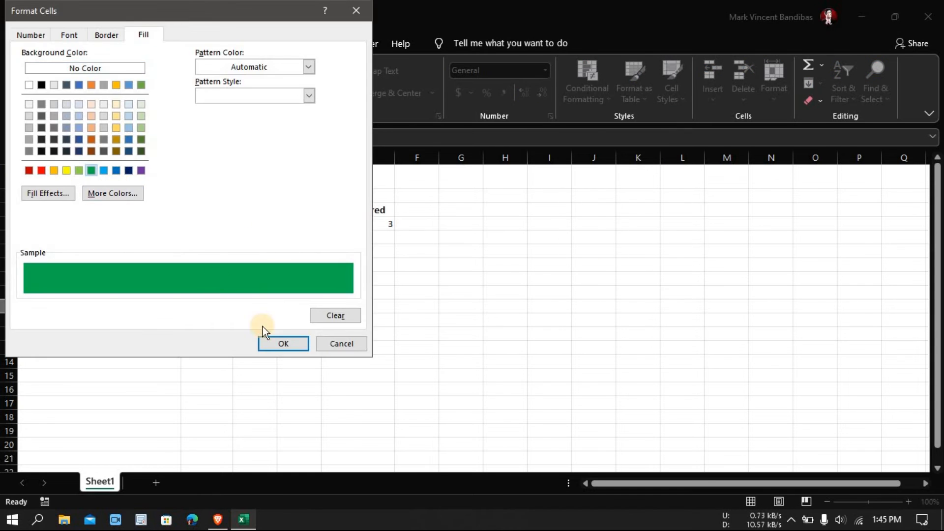
pyautogui.click(266, 339)
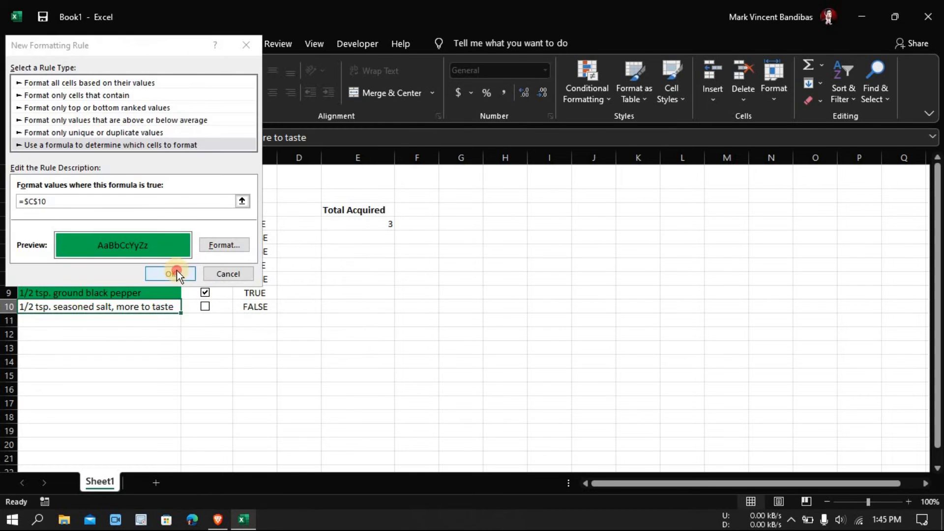
pyautogui.click(177, 274)
# - Test the highlighting by ticking seasoned salt, salt and flour, toggling egg on and off, and clearing milk and flour
pyautogui.click(205, 306)
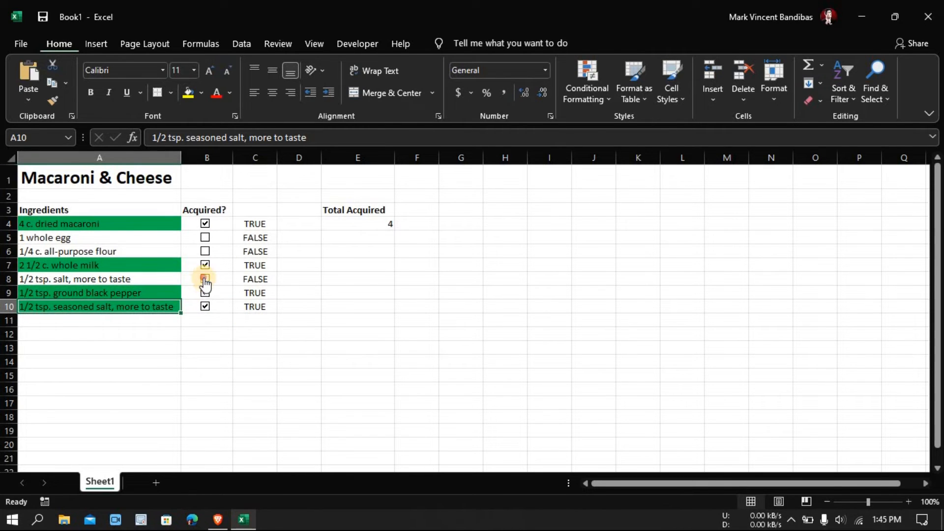
pyautogui.click(205, 279)
pyautogui.click(205, 251)
pyautogui.click(205, 238)
pyautogui.click(205, 238)
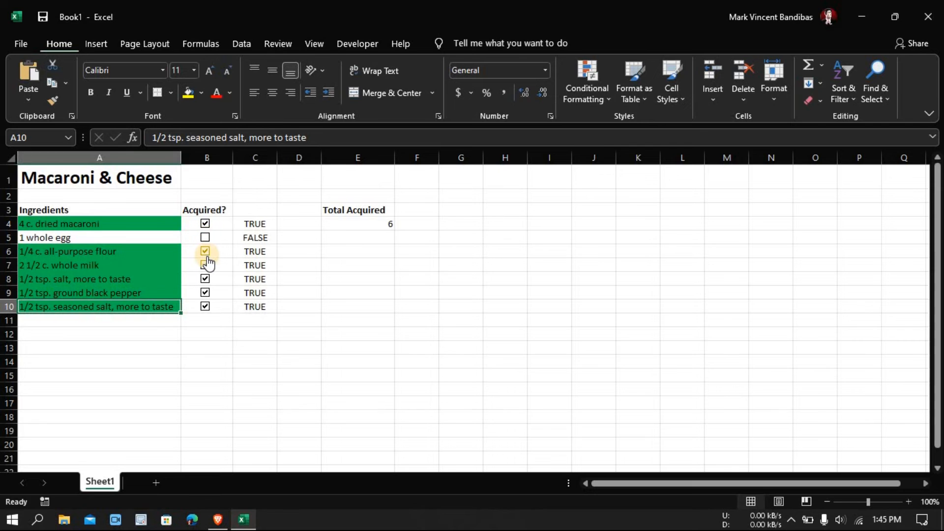
pyautogui.click(205, 265)
pyautogui.click(206, 251)
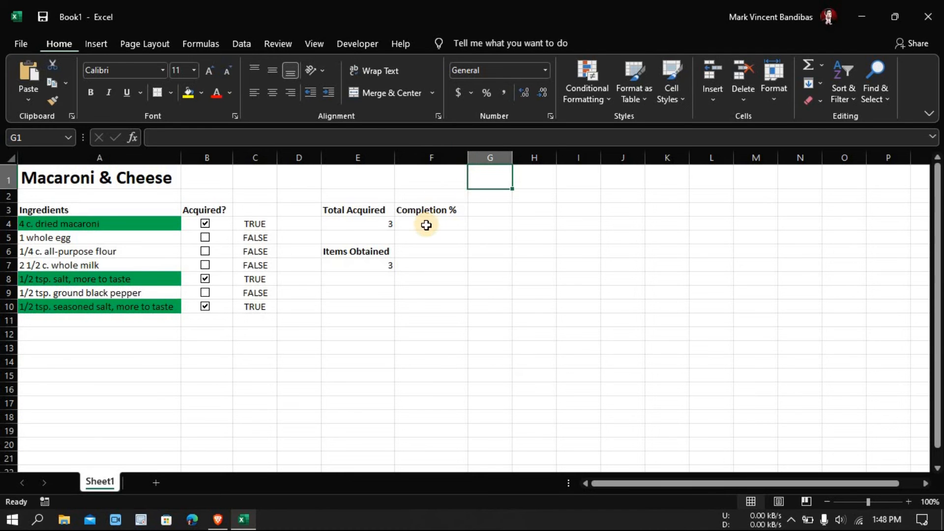
# - Enter the formula =COUNTIF($C$4:$C$10,TRUE)/7*100 in cell F4 under the "Completion %" heading
pyautogui.click(426, 222)
pyautogui.write('=COUNTIF()')
pyautogui.press('Return')
pyautogui.press('Return')
pyautogui.write('$C$4:$C')
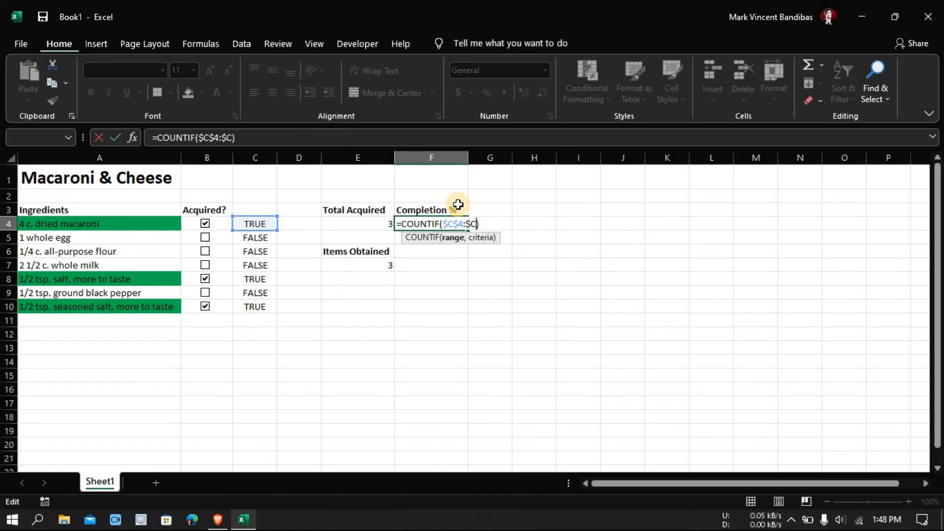
pyautogui.write('$10,TRUE')
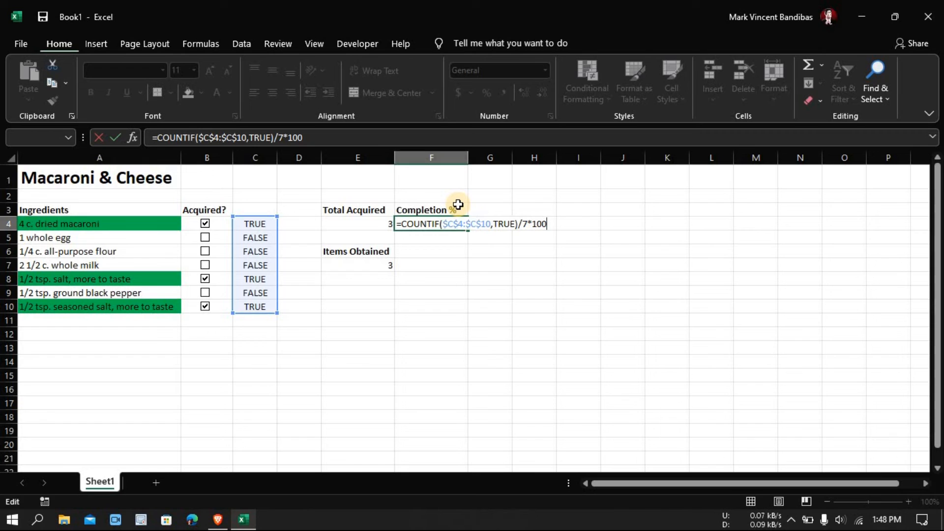
pyautogui.write(')/7*100')
pyautogui.press('Return')
# - Test the completion percentage by ticking the all-purpose flour and ground black pepper check boxes
pyautogui.click(205, 251)
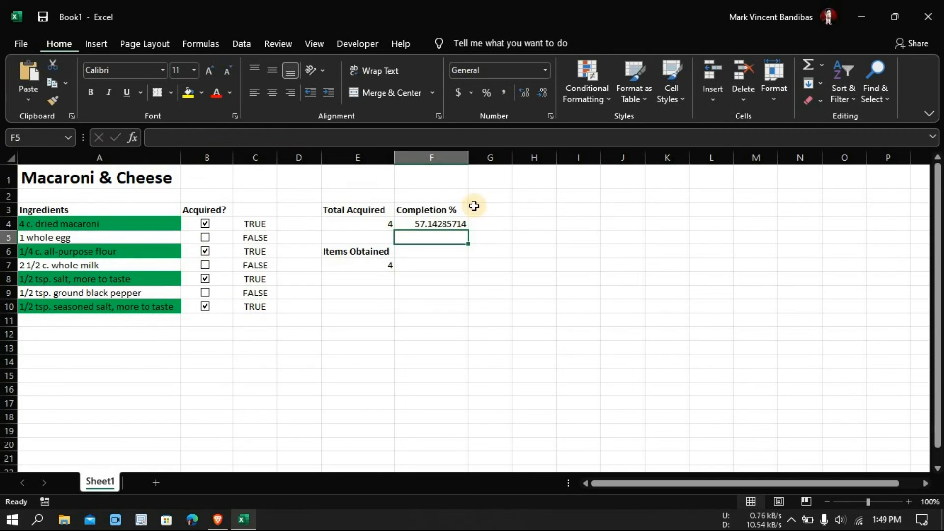
pyautogui.click(205, 294)
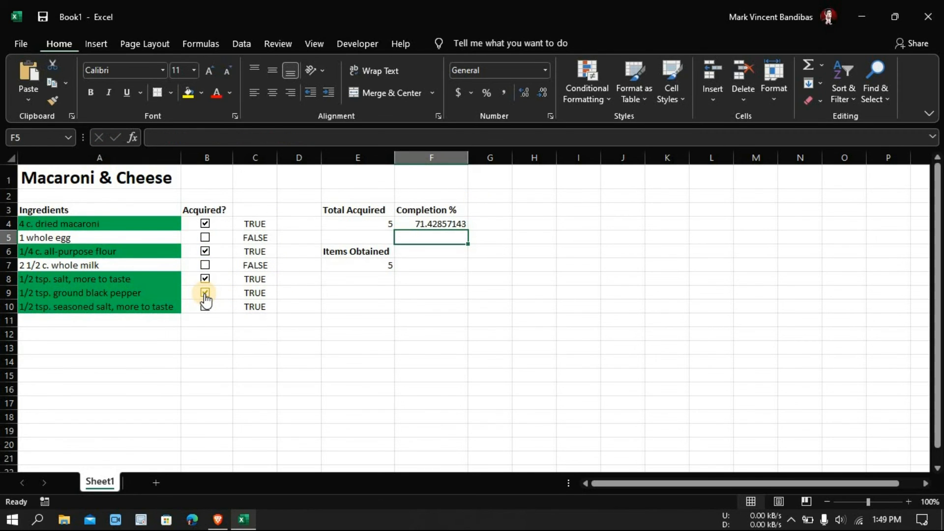